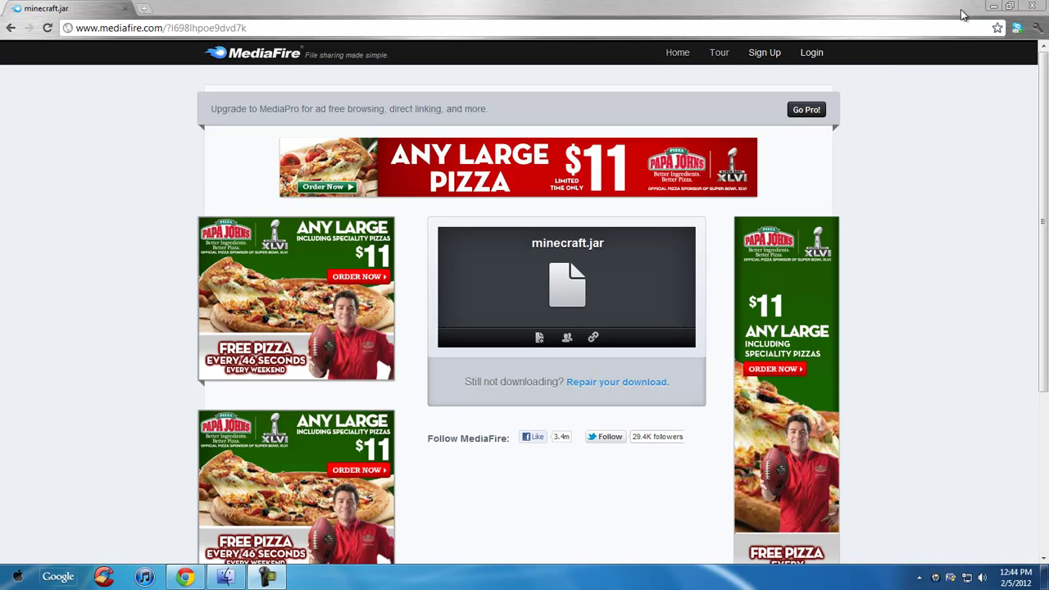
# Step: Minimize Chrome and close the open Roaming folder window
pyautogui.click(993, 5)
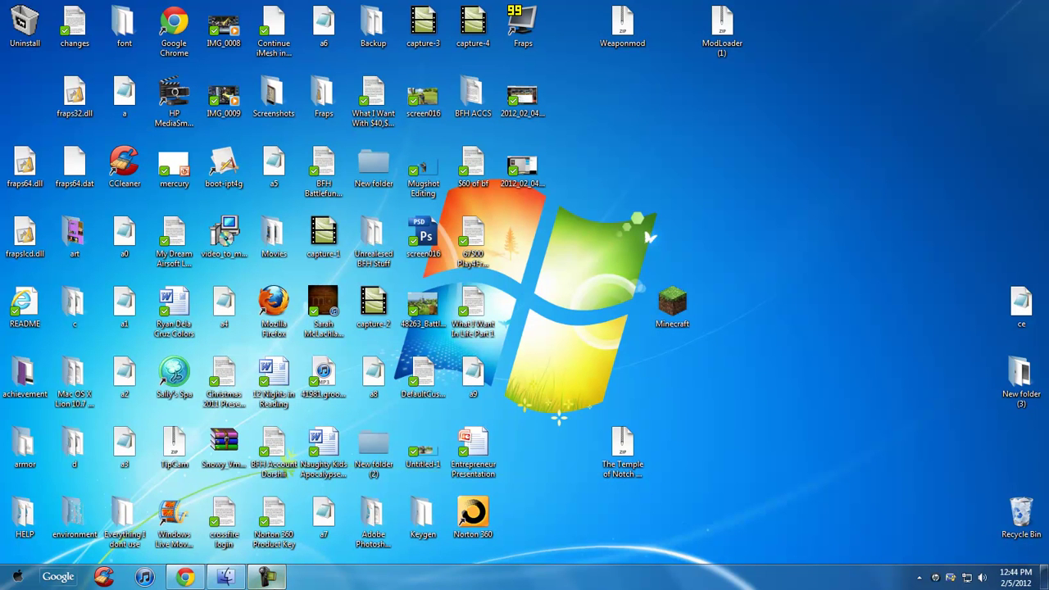
pyautogui.click(226, 578)
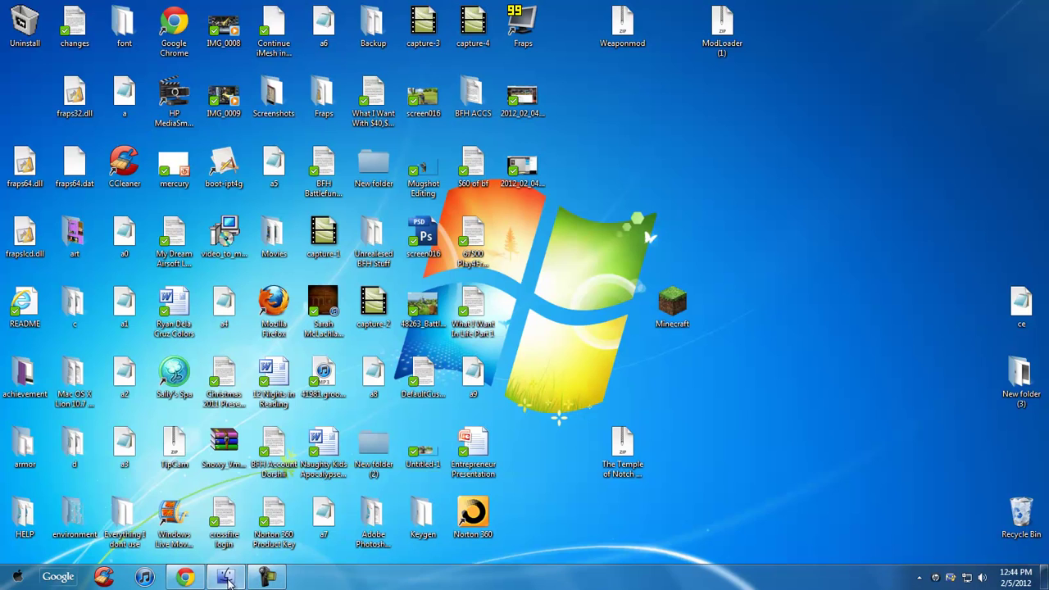
pyautogui.click(225, 578)
pyautogui.click(1035, 6)
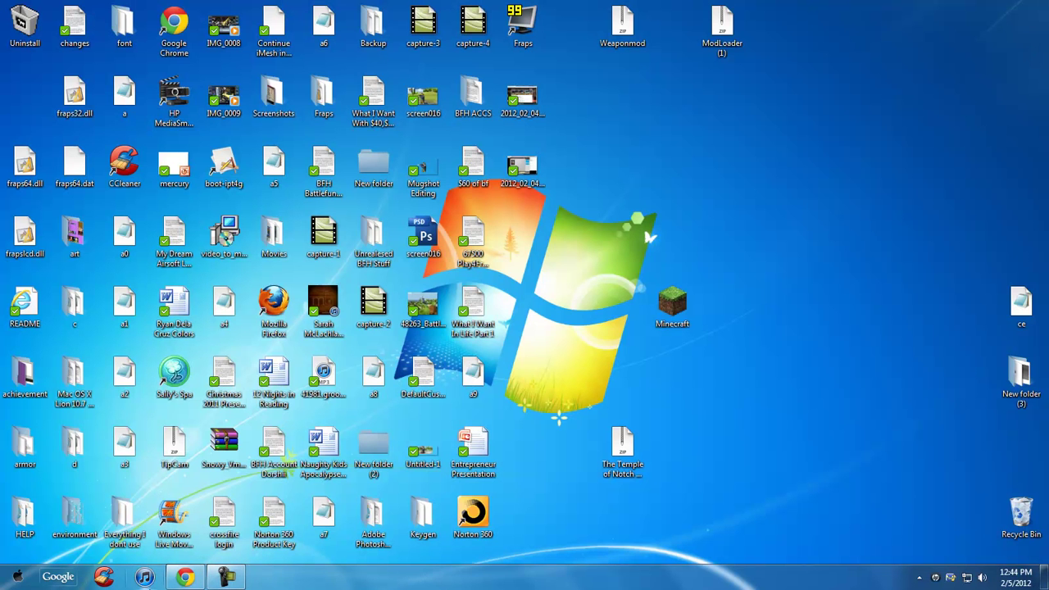
# Step: Reload the MediaFire minecraft.jar page to show Download, then minimize Chrome
pyautogui.click(184, 577)
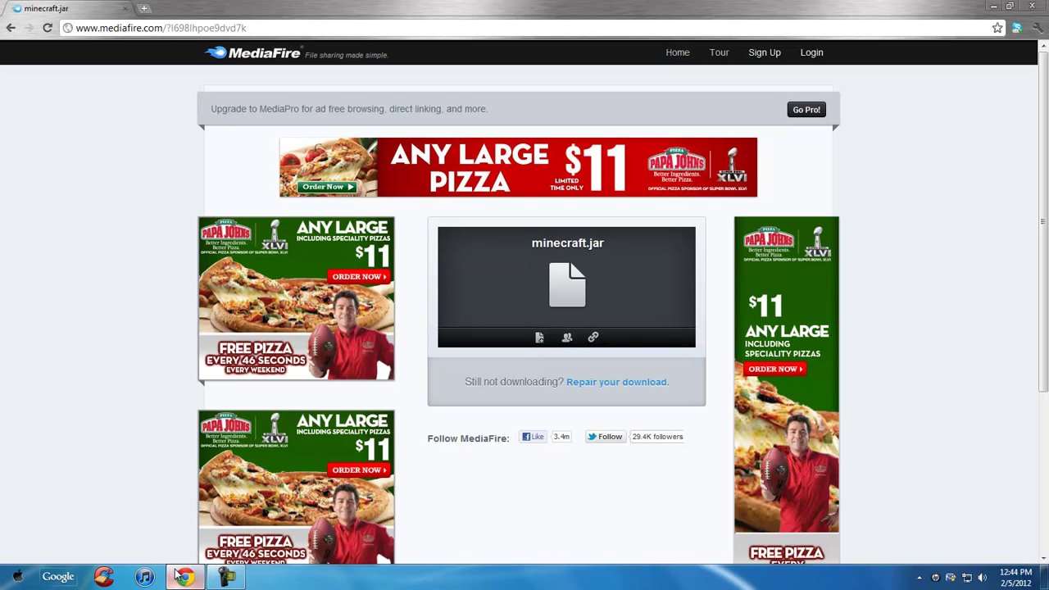
pyautogui.click(181, 577)
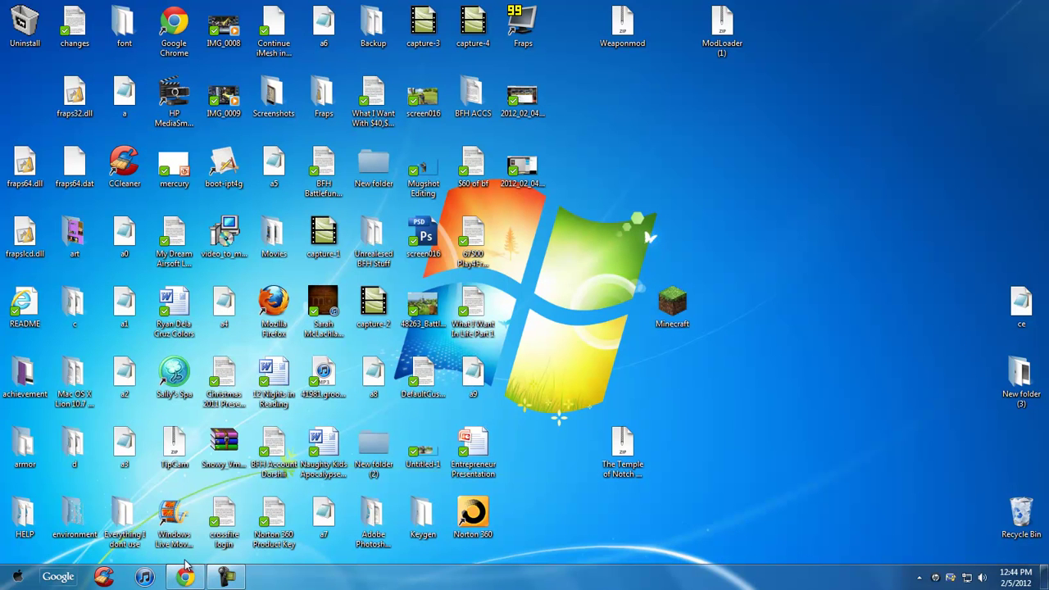
pyautogui.click(182, 577)
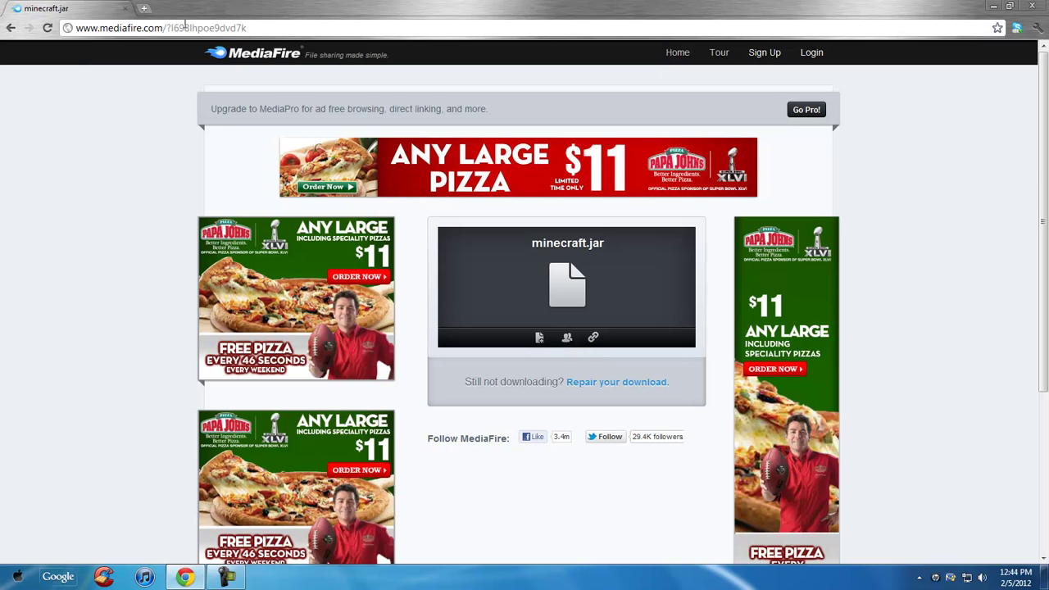
pyautogui.moveTo(263, 24); pyautogui.dragTo(117, 41)
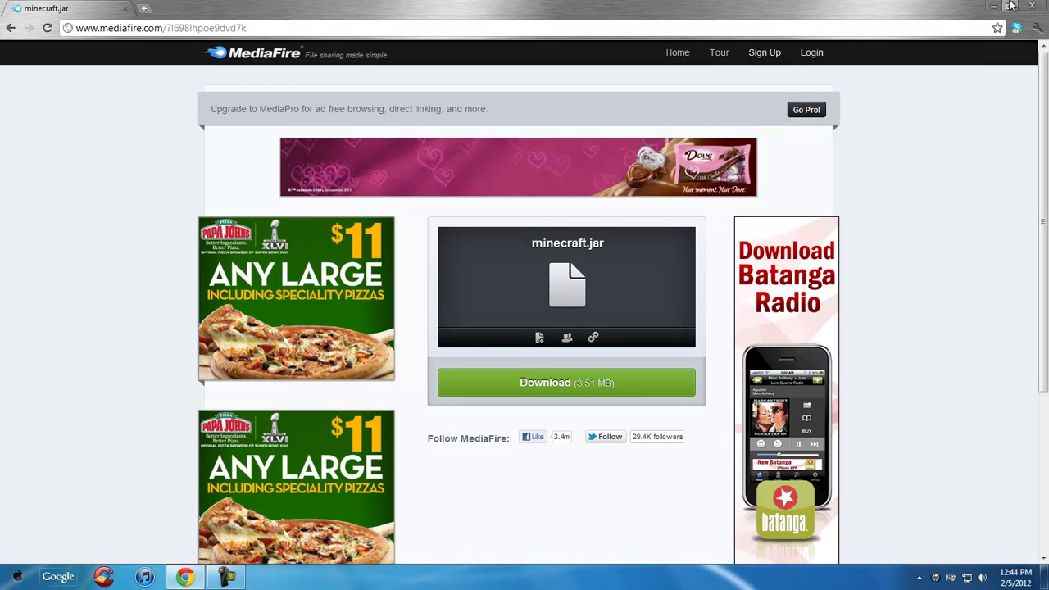
pyautogui.click(995, 7)
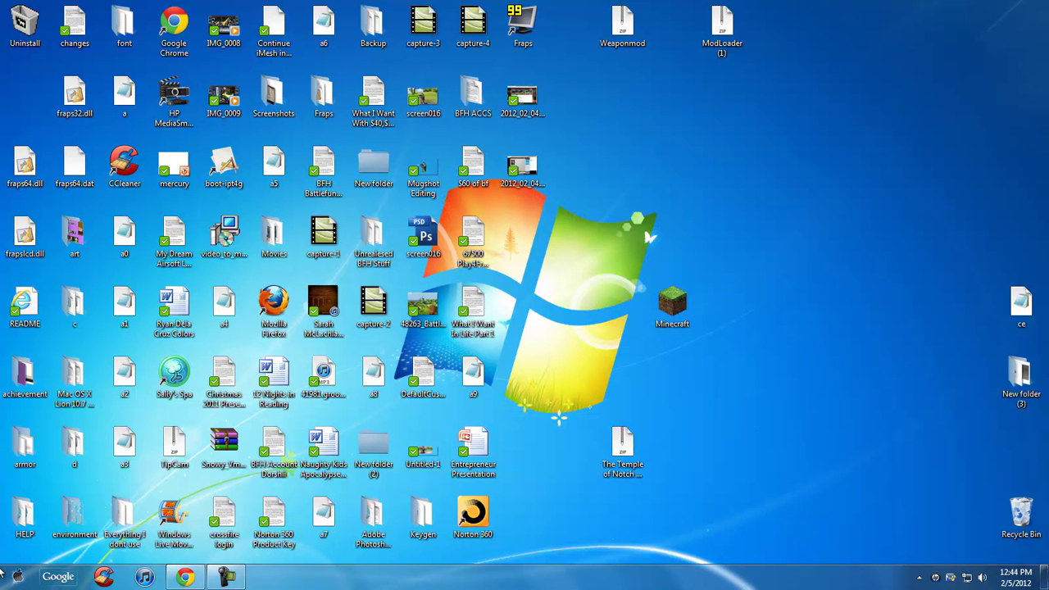
# Step: Search 'rar', visit the 7-Zip and RARLAB Downloads pages, then close those tabs
pyautogui.click(185, 578)
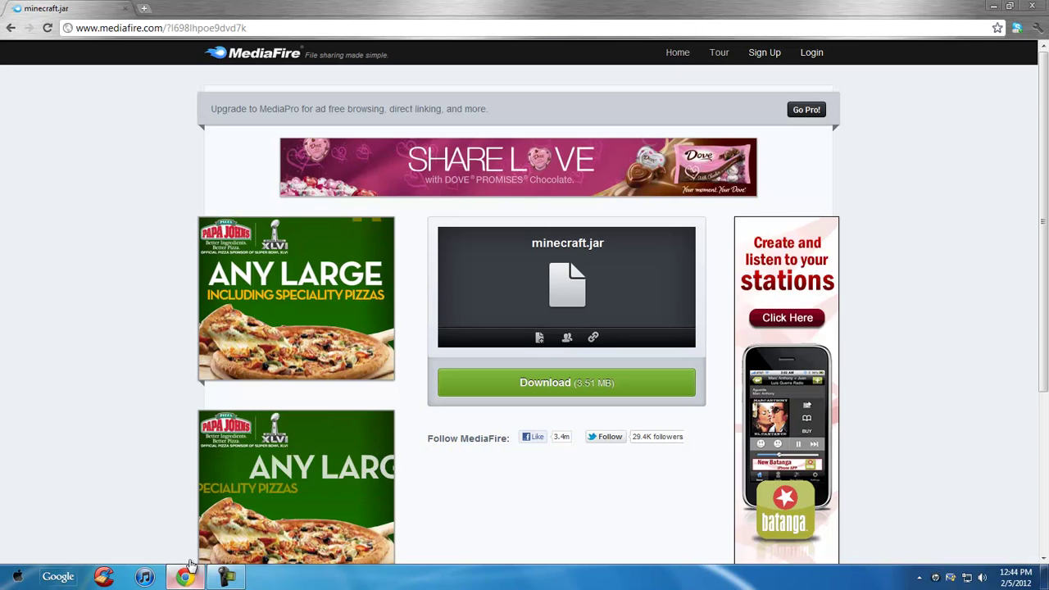
pyautogui.click(145, 8)
pyautogui.write('rarlab.com')
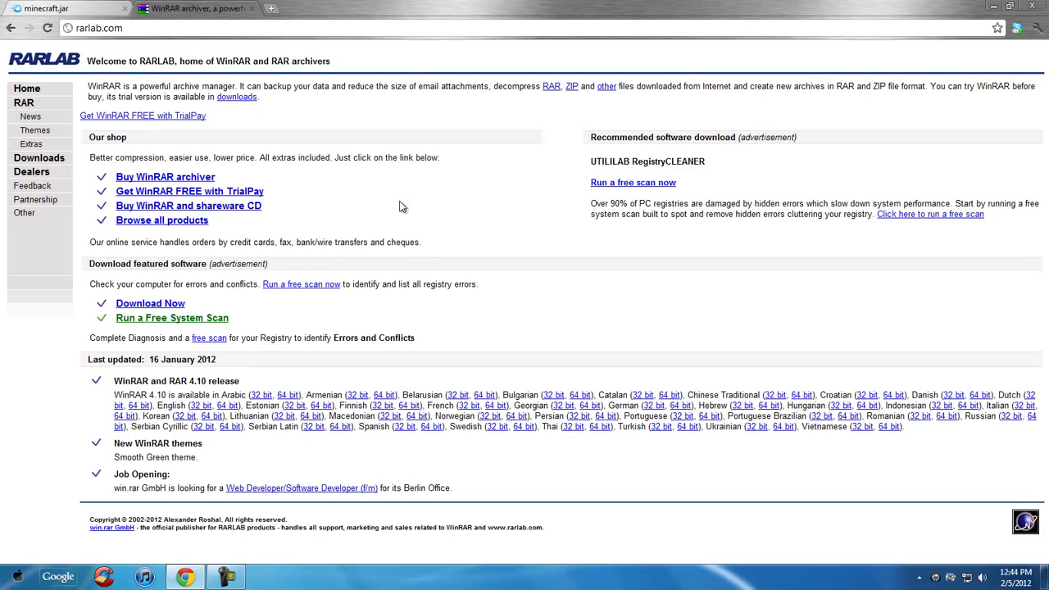
pyautogui.click(273, 8)
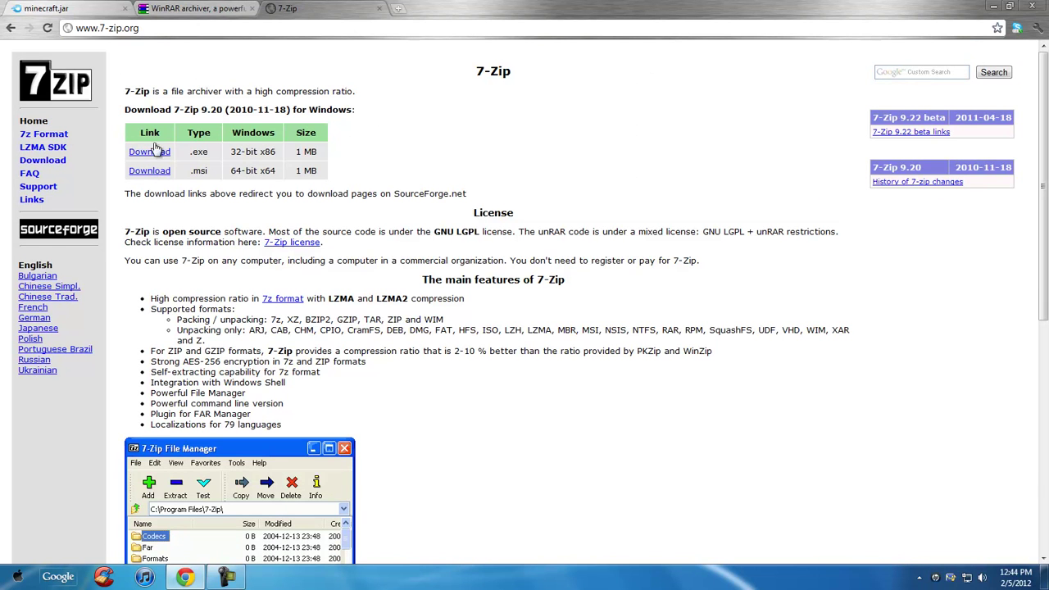
pyautogui.click(380, 8)
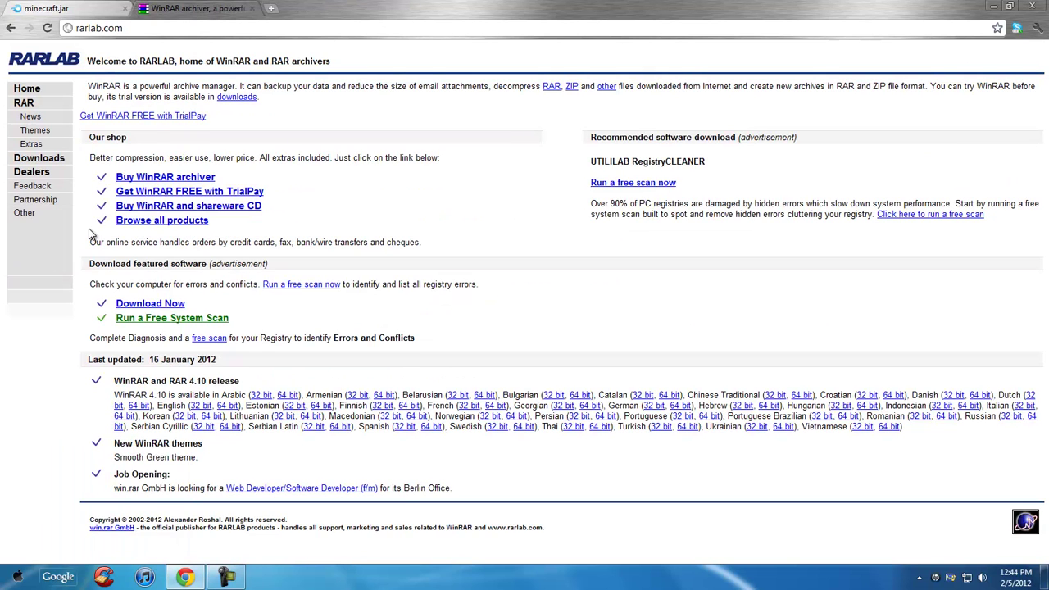
pyautogui.click(41, 223)
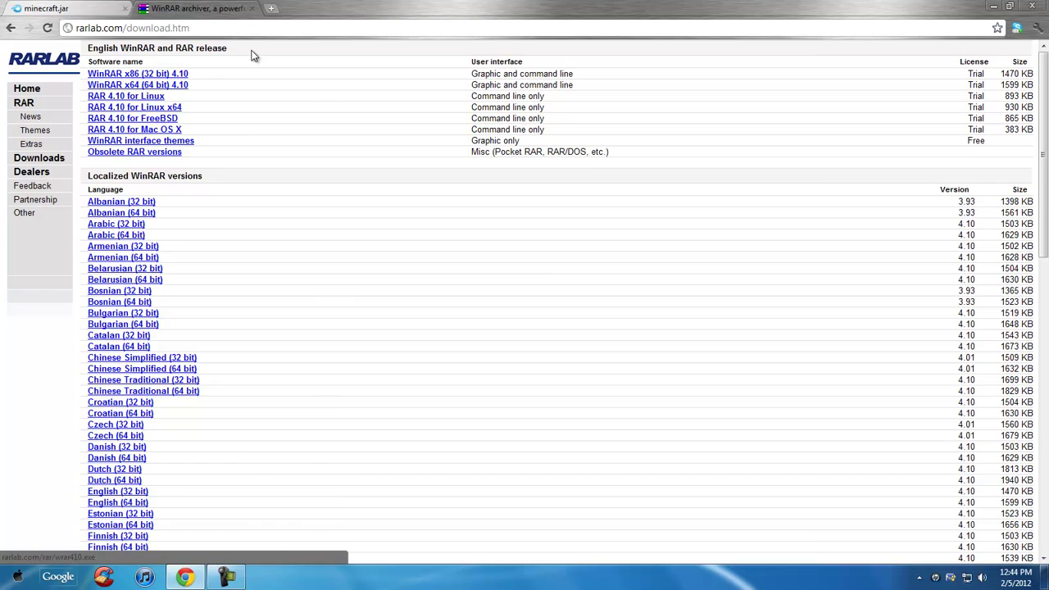
pyautogui.click(252, 8)
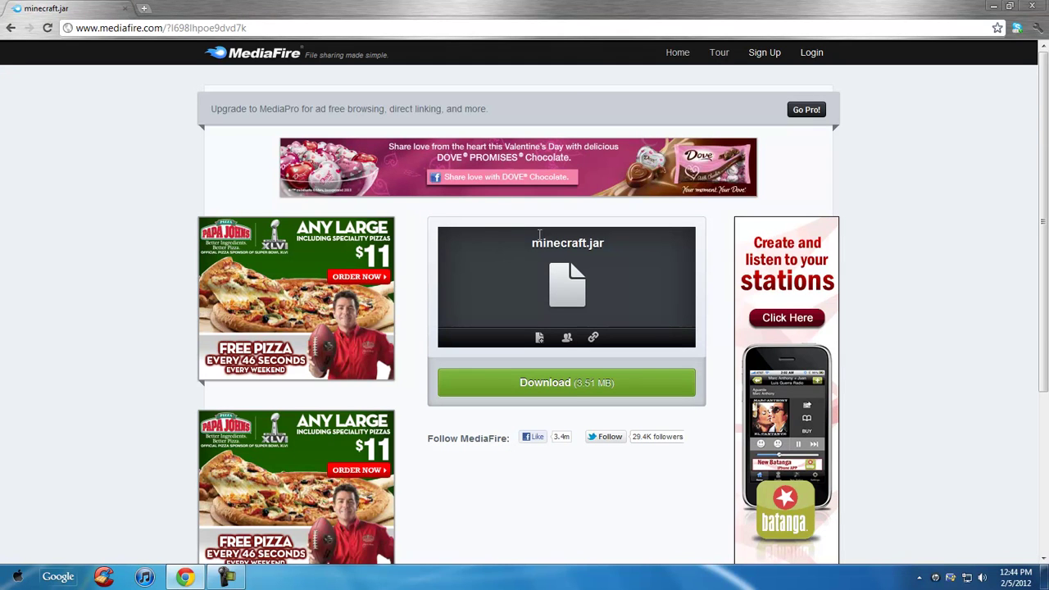
# Step: Download the 3.51 MB minecraft.jar, keeping it past the warning as minecraft (2).jar
pyautogui.click(264, 27)
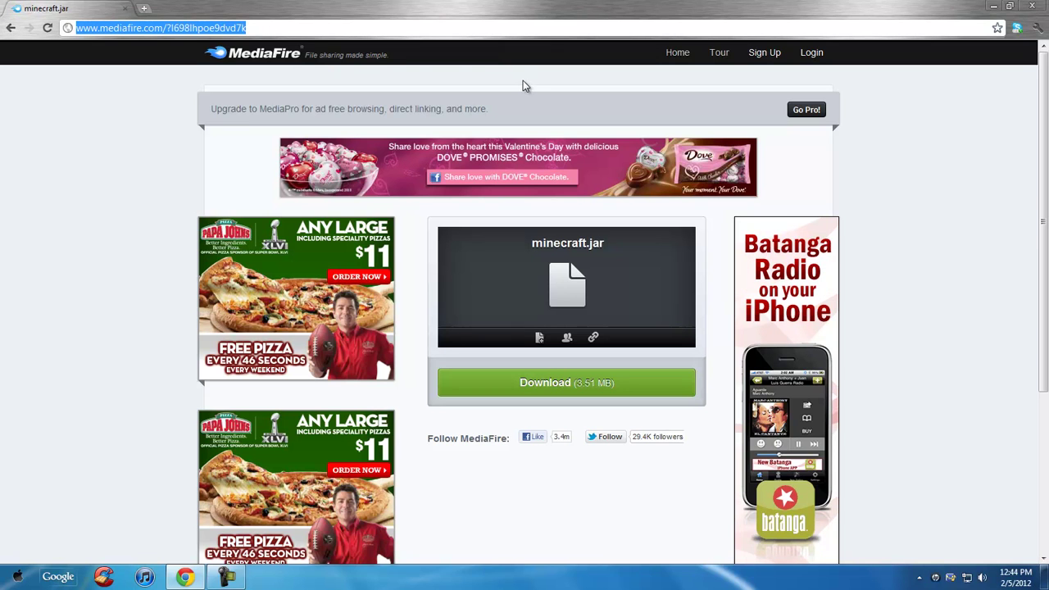
pyautogui.click(549, 393)
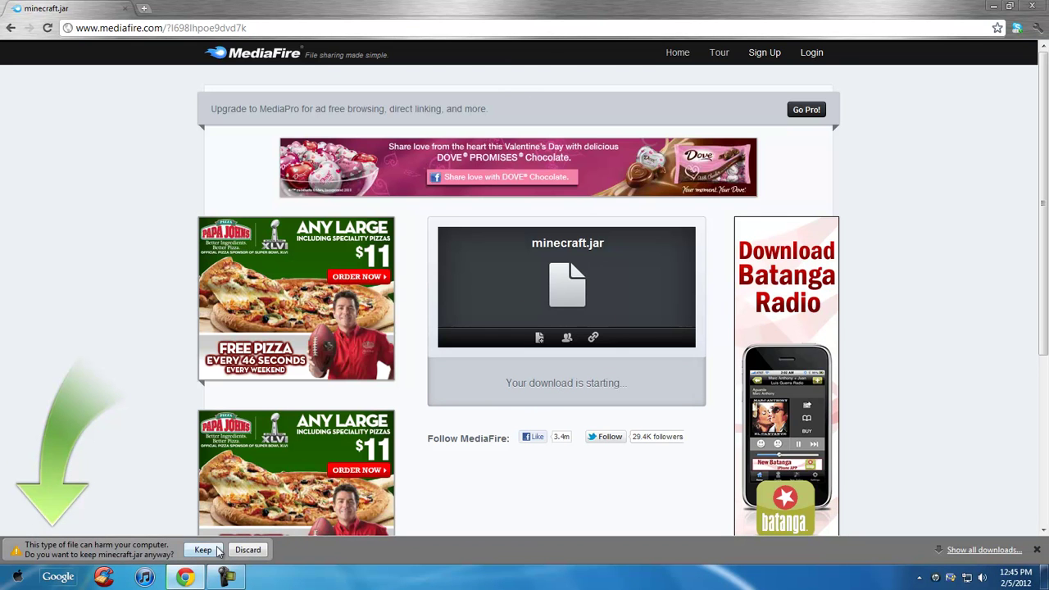
pyautogui.click(215, 549)
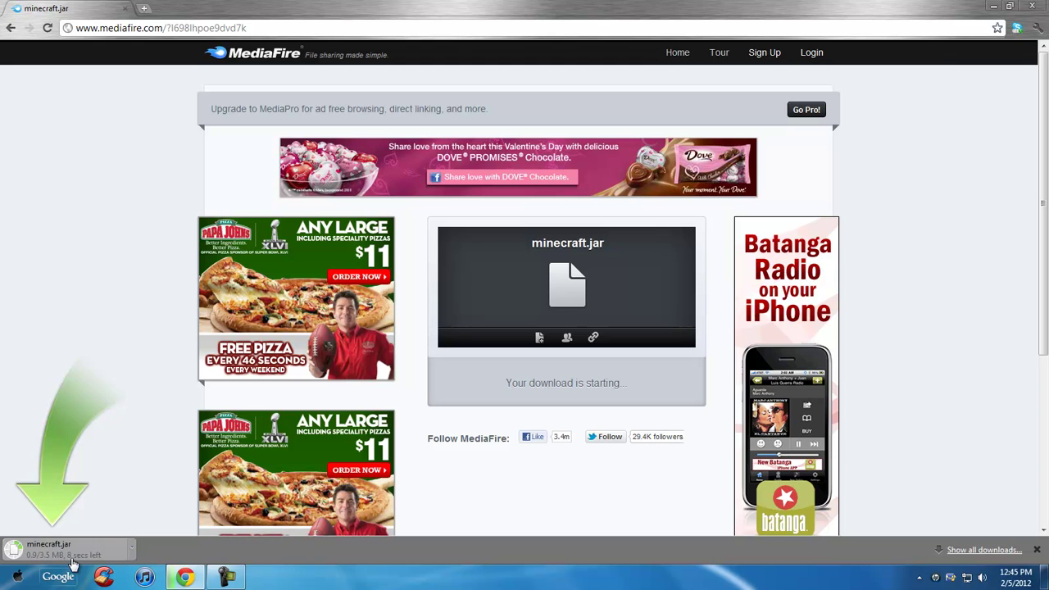
pyautogui.click(994, 6)
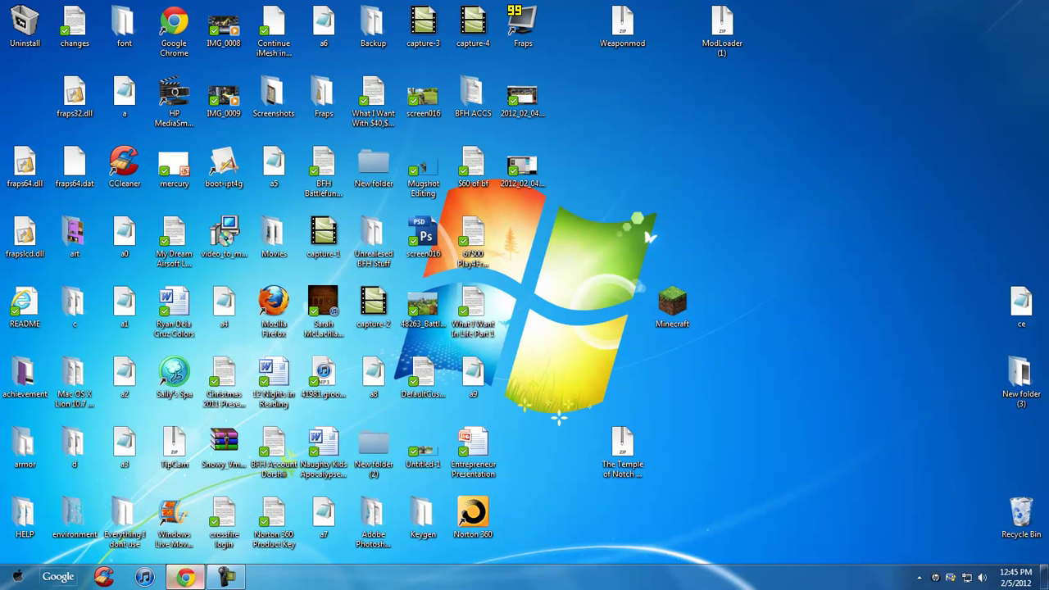
pyautogui.click(186, 576)
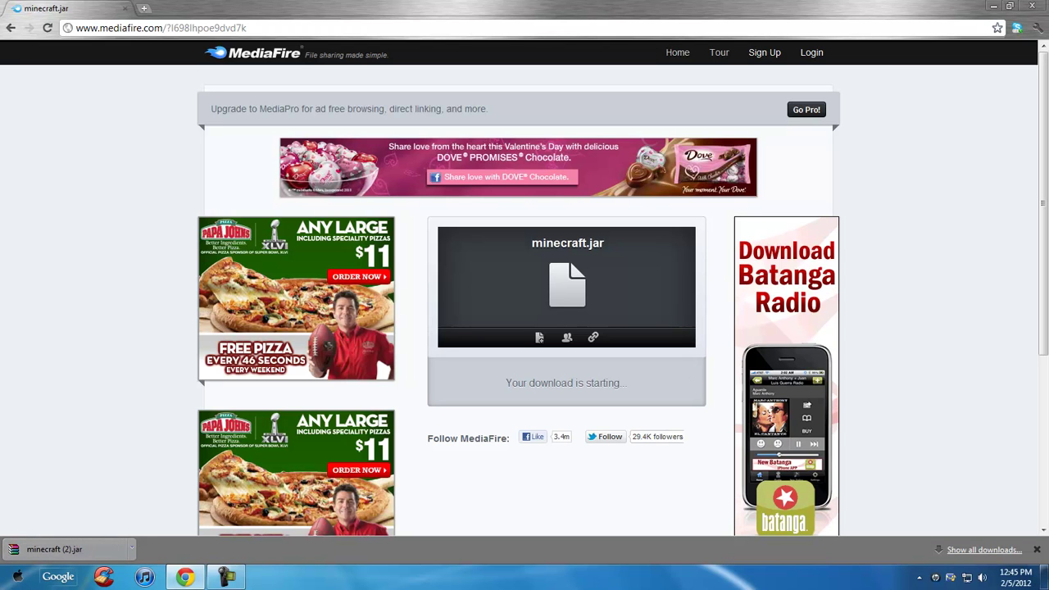
# Step: Drag minecraft (2).jar from Chrome's download bar onto the desktop
pyautogui.click(1011, 7)
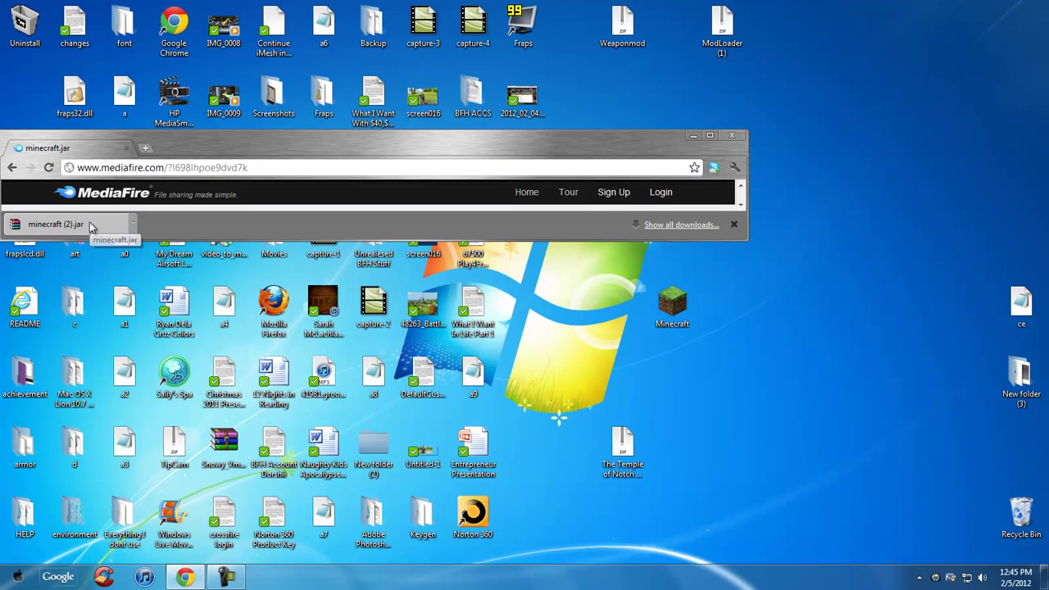
pyautogui.moveTo(89, 222)
pyautogui.mouseDown()
pyautogui.moveTo(641, 402)
pyautogui.moveTo(541, 382)
pyautogui.mouseUp()
pyautogui.click(710, 135)
pyautogui.click(989, 6)
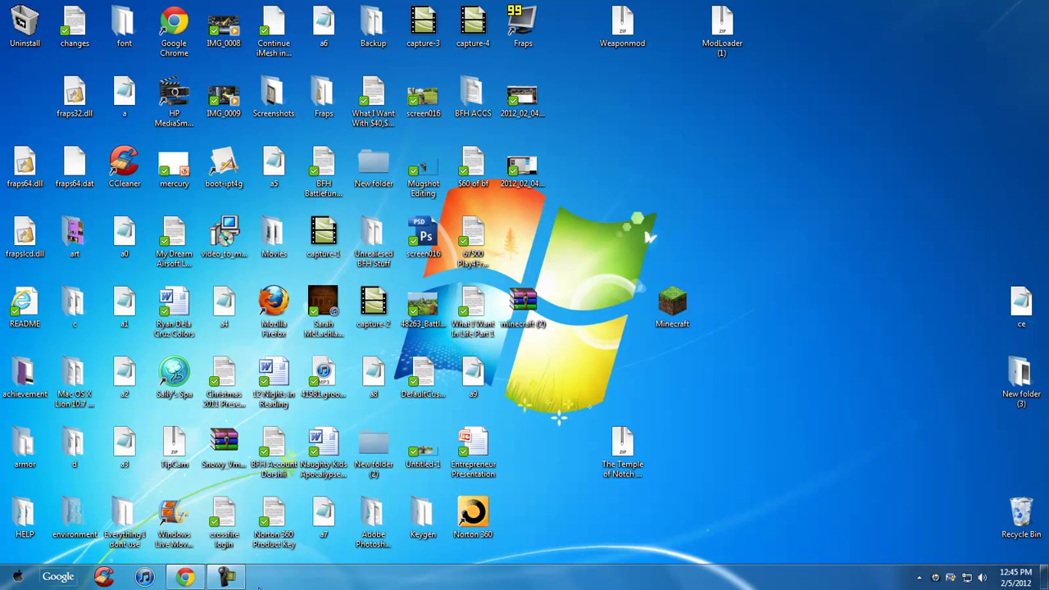
pyautogui.click(185, 577)
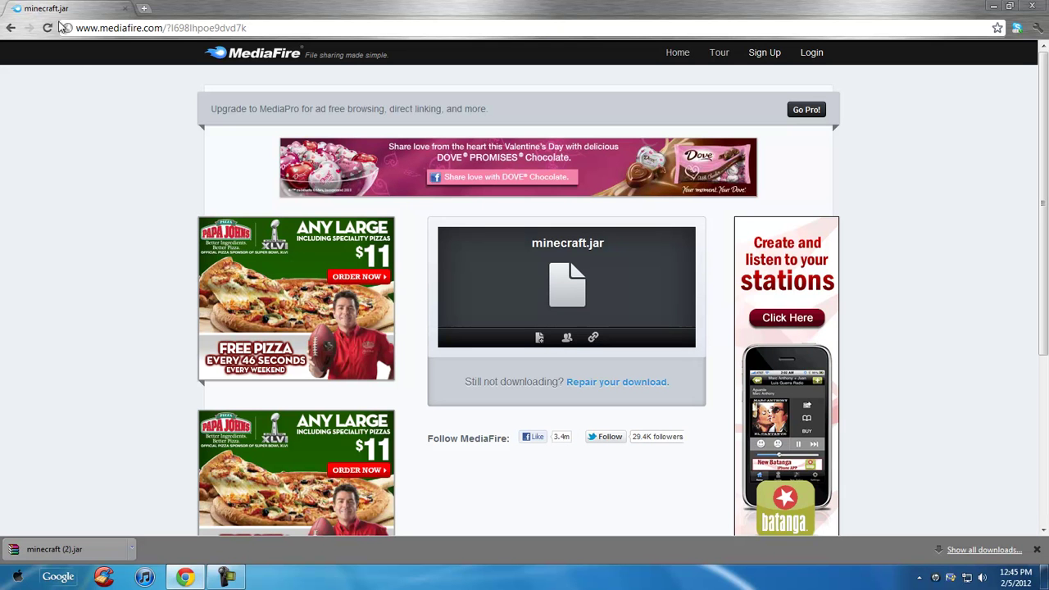
pyautogui.click(994, 6)
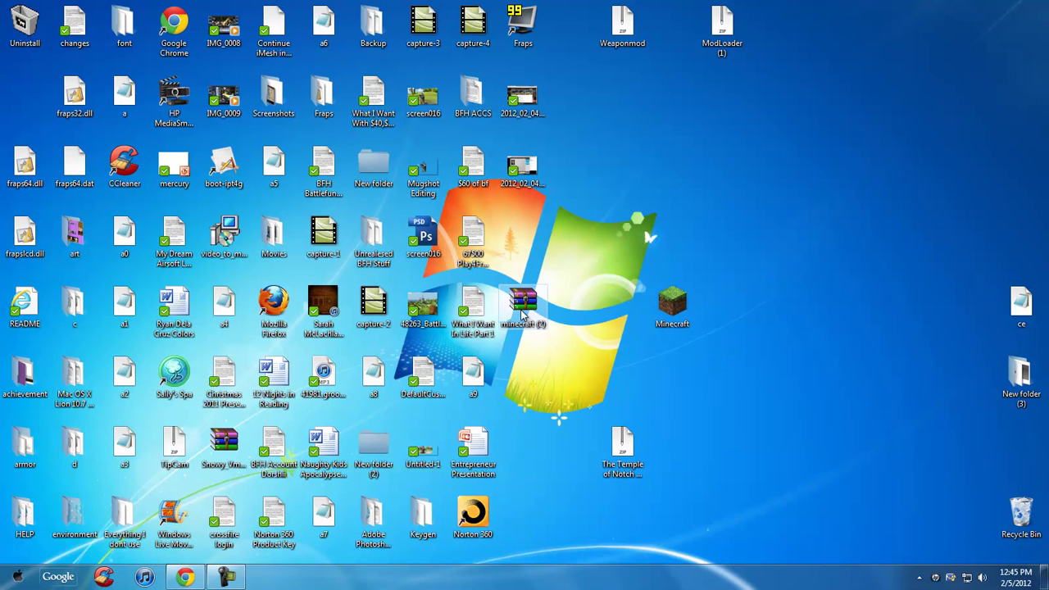
# Step: Place minecraft (2) beside the Minecraft icon, check it in WinRAR, and search %appdata%
pyautogui.moveTo(522, 308)
pyautogui.mouseDown()
pyautogui.moveTo(823, 308)
pyautogui.moveTo(718, 320)
pyautogui.moveTo(717, 305)
pyautogui.mouseUp()
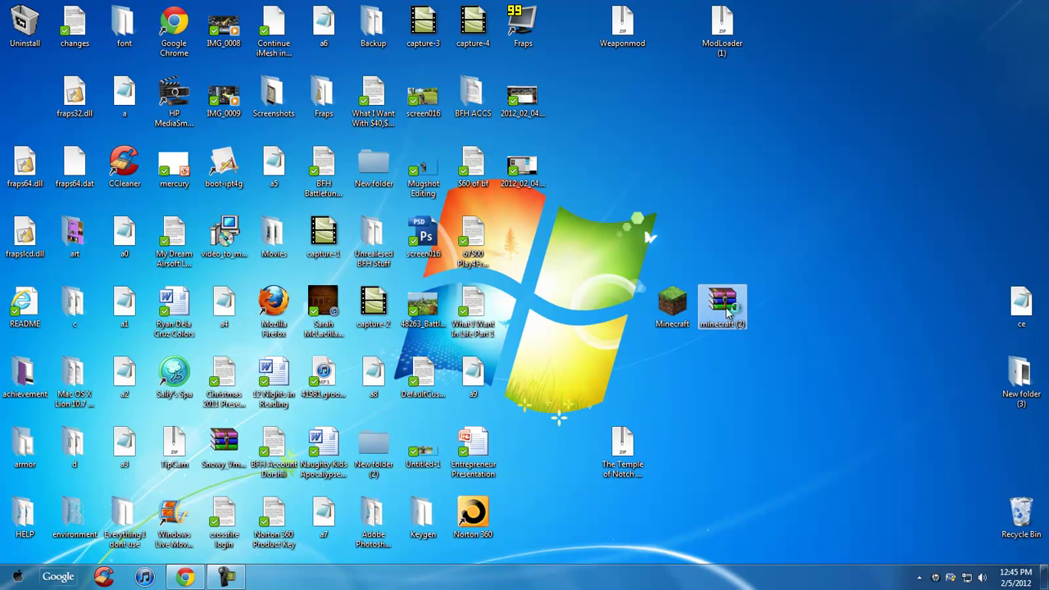
pyautogui.doubleClick(727, 310)
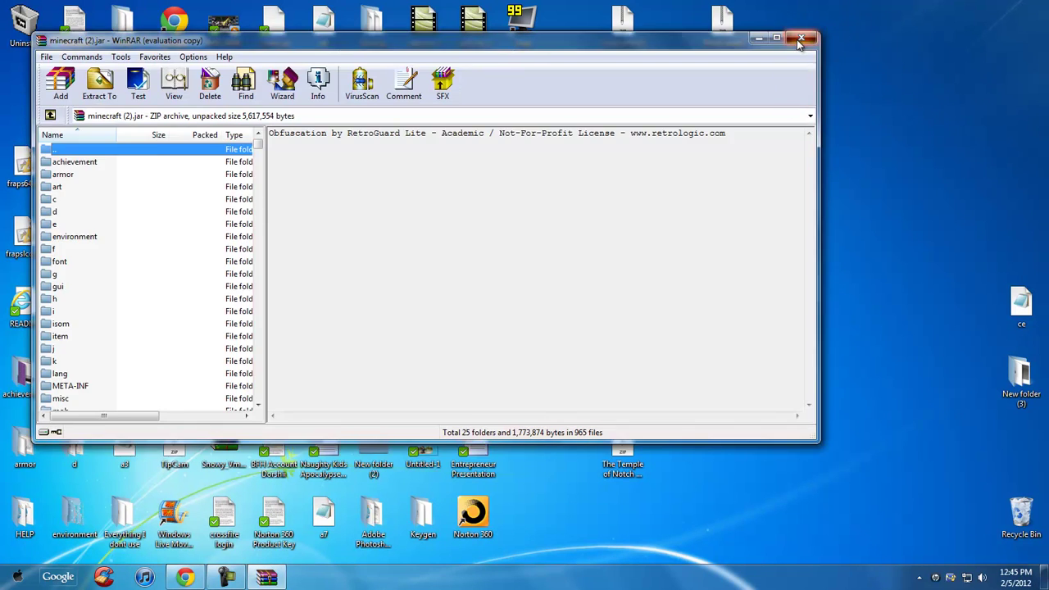
pyautogui.click(797, 40)
pyautogui.click(17, 577)
pyautogui.moveTo(61, 271)
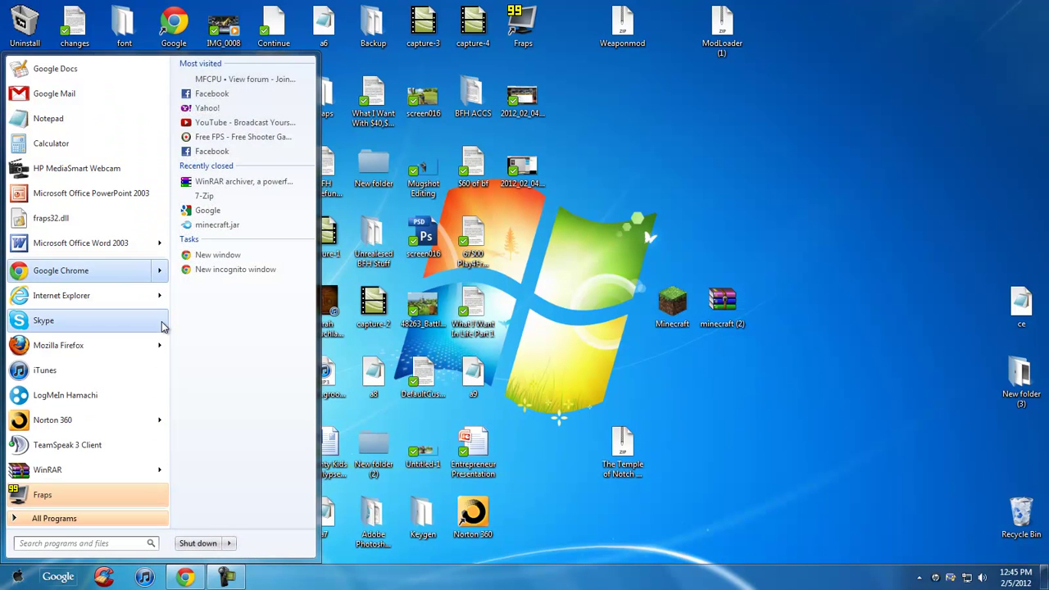
pyautogui.write('%')
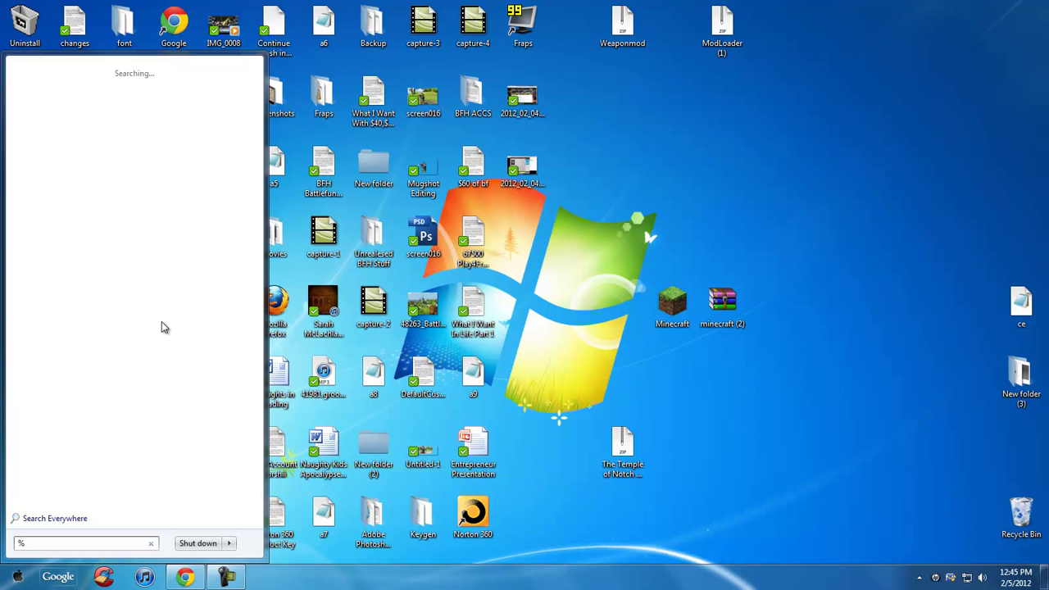
pyautogui.write('appdata')
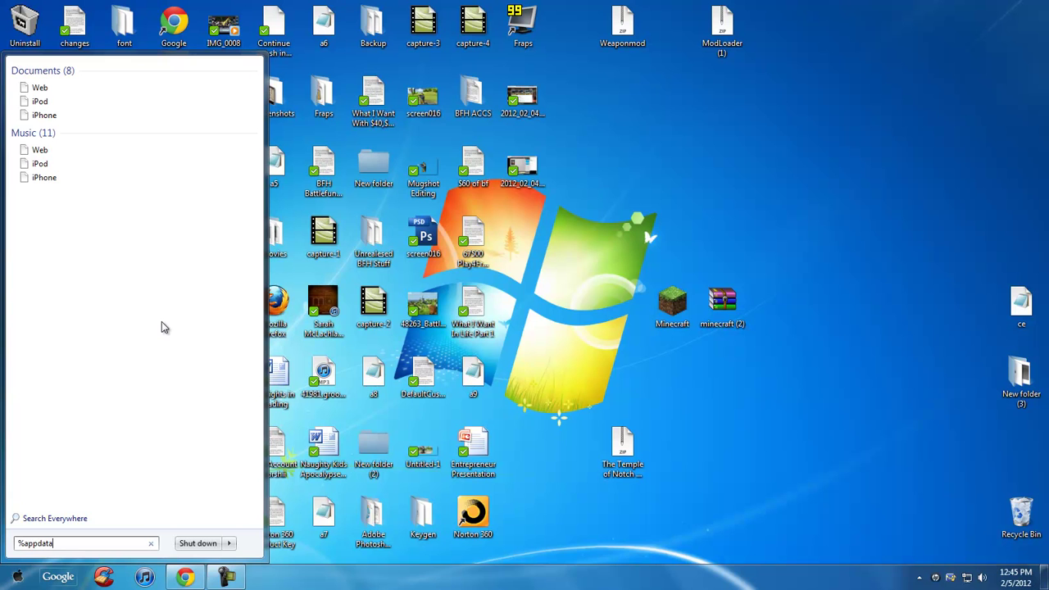
pyautogui.write('%')
# Step: Open Roaming\.minecraft\bin and delete the original minecraft archive to the Recycle Bin
pyautogui.press('Return')
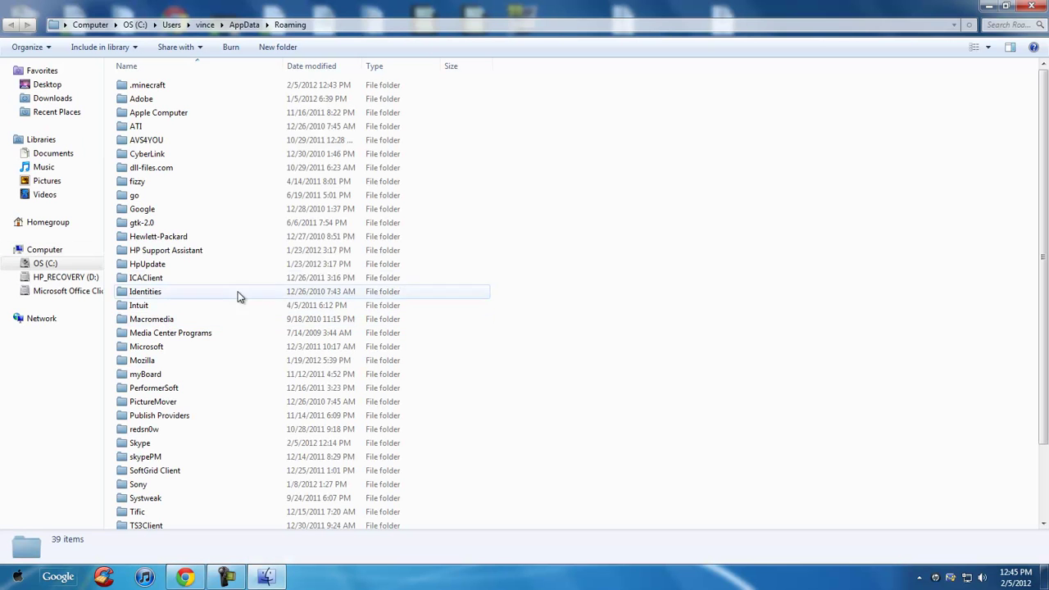
pyautogui.doubleClick(149, 87)
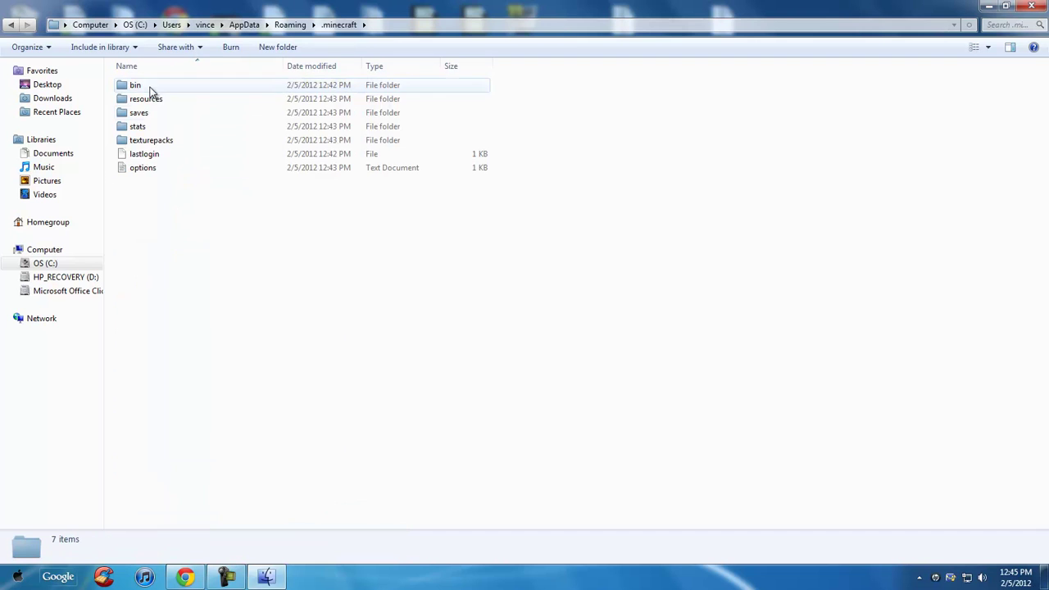
pyautogui.doubleClick(164, 85)
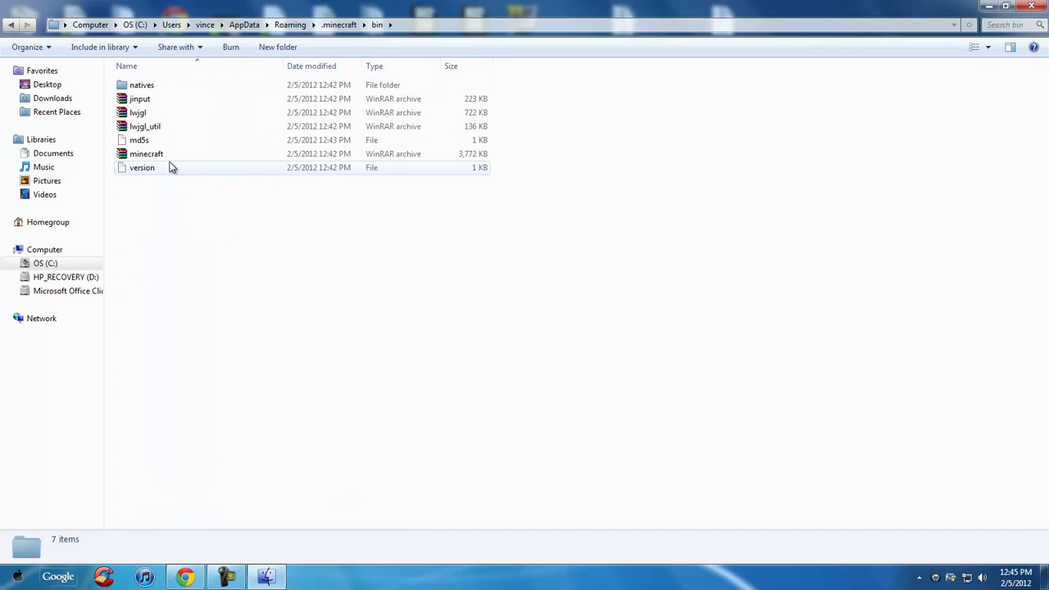
pyautogui.click(173, 154)
pyautogui.rightClick(173, 157)
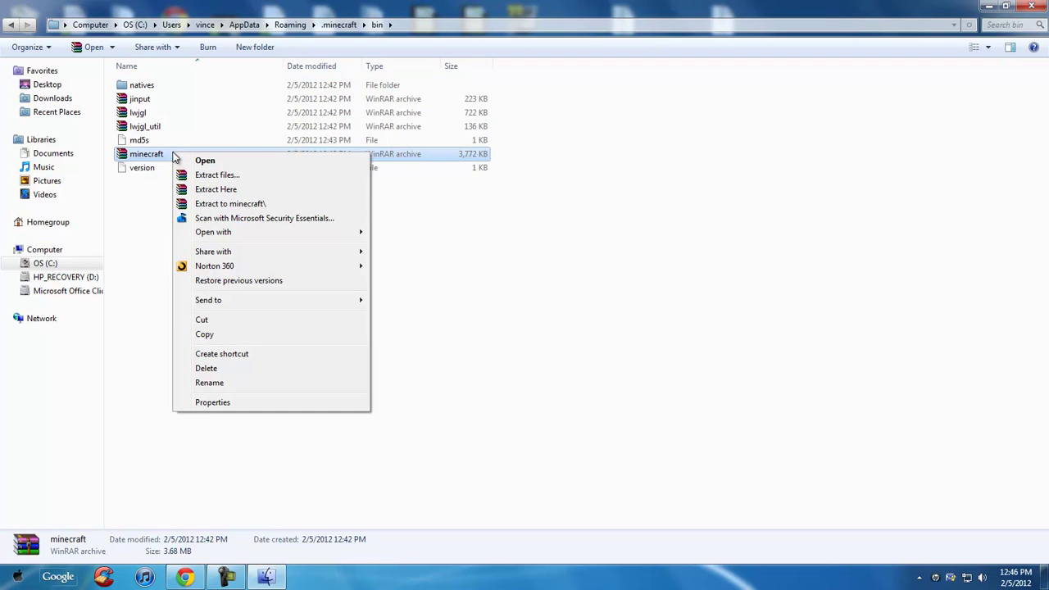
pyautogui.click(221, 373)
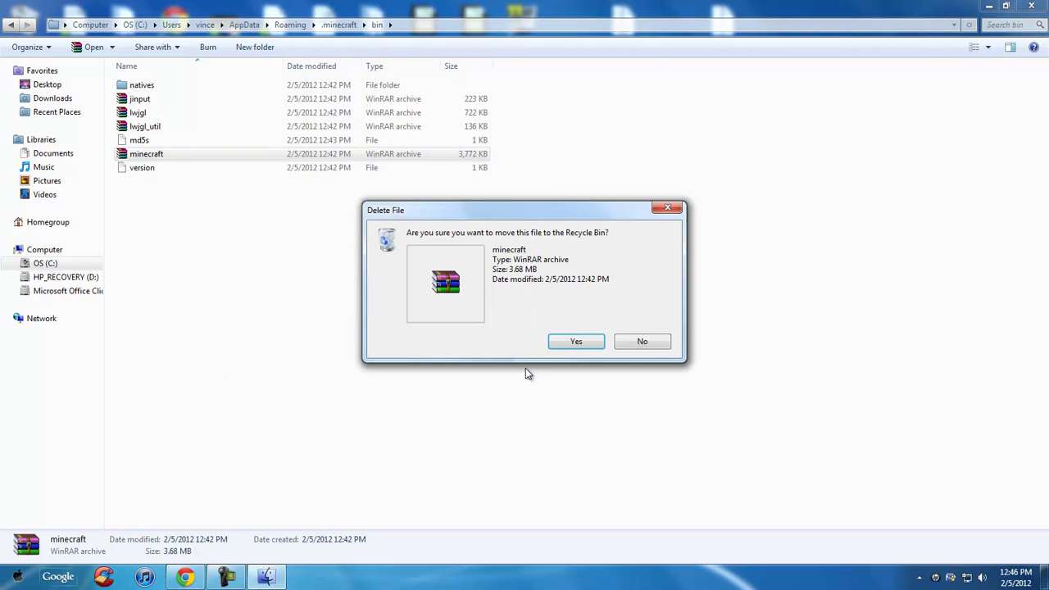
pyautogui.click(568, 342)
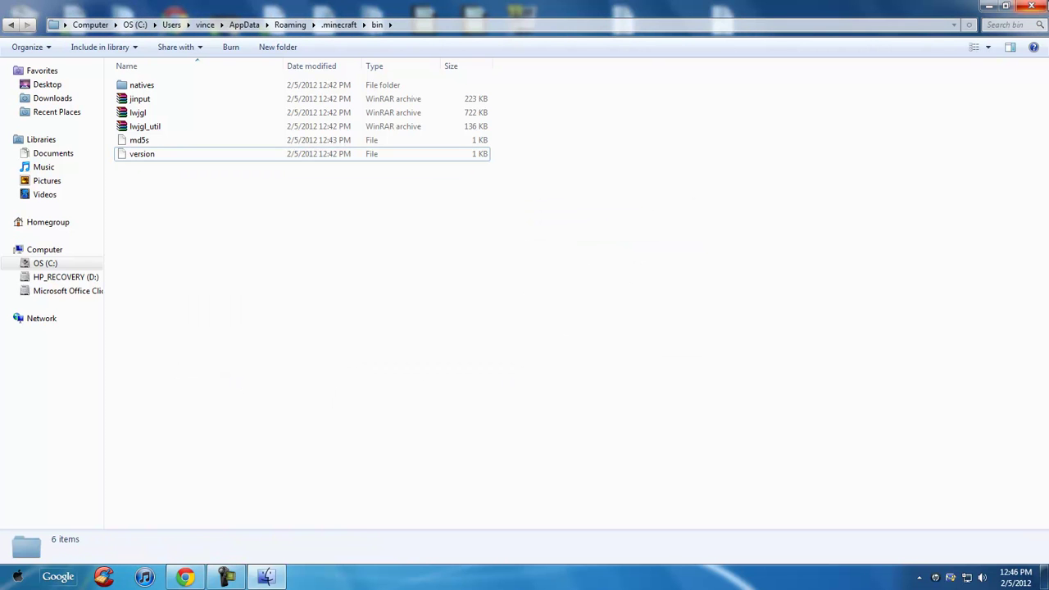
# Step: Empty the Recycle Bin, permanently deleting the old minecraft archive and .minecraft folder
pyautogui.click(1029, 6)
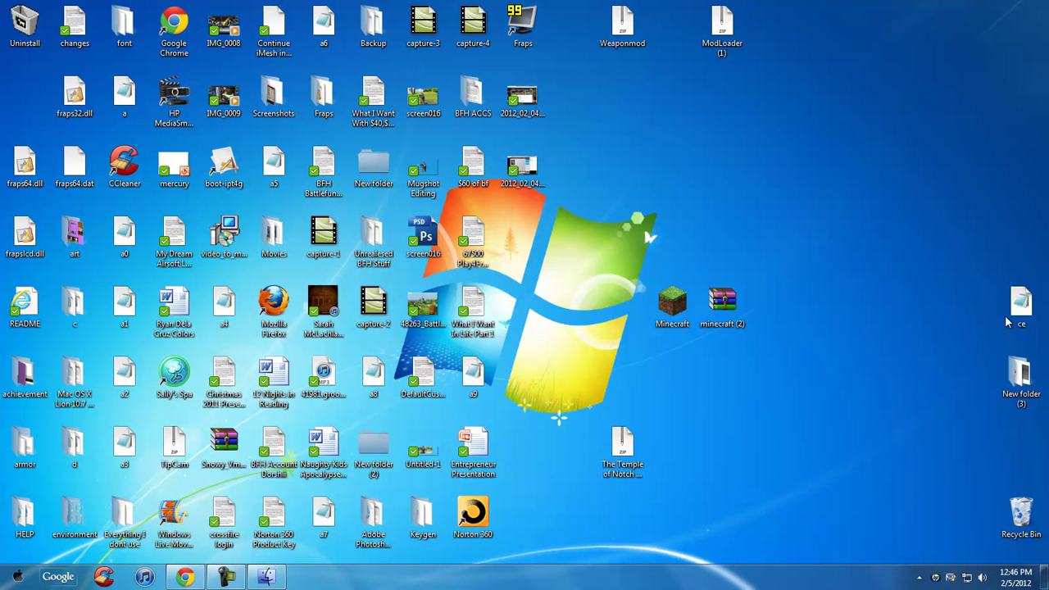
pyautogui.doubleClick(1025, 517)
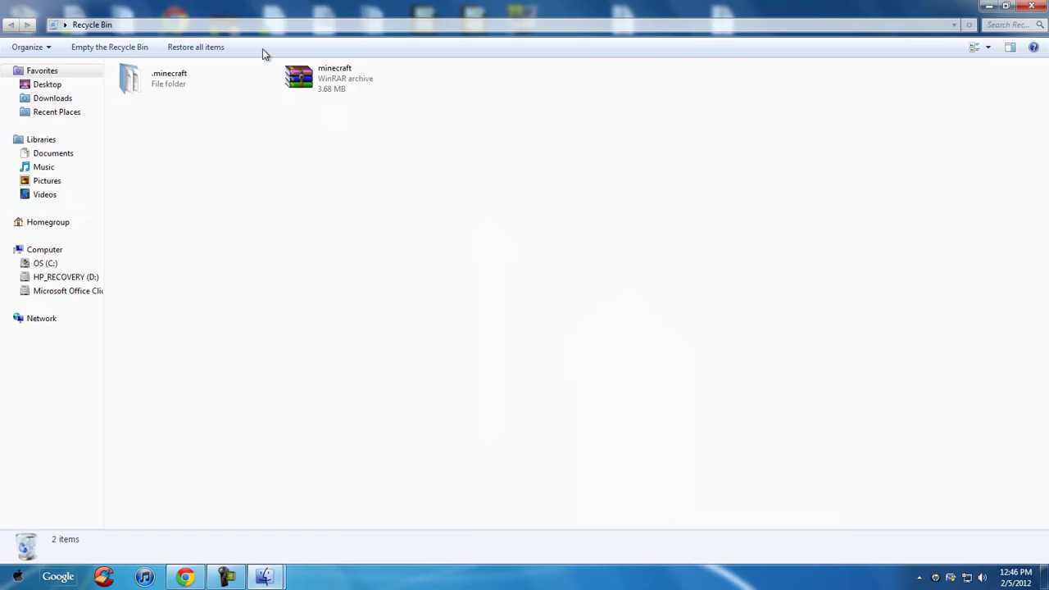
pyautogui.click(88, 48)
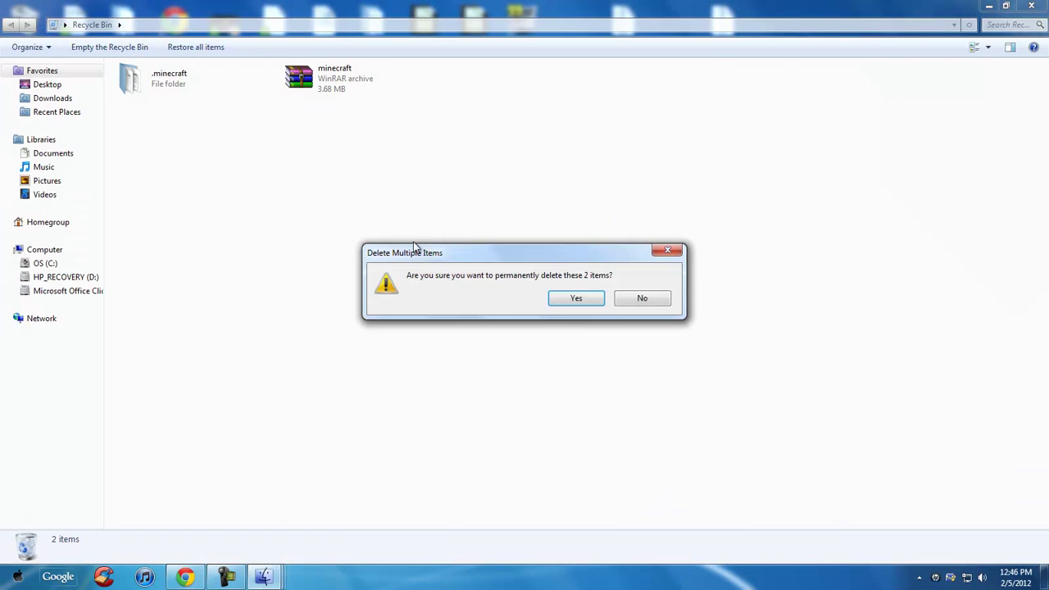
pyautogui.click(563, 305)
pyautogui.click(1031, 5)
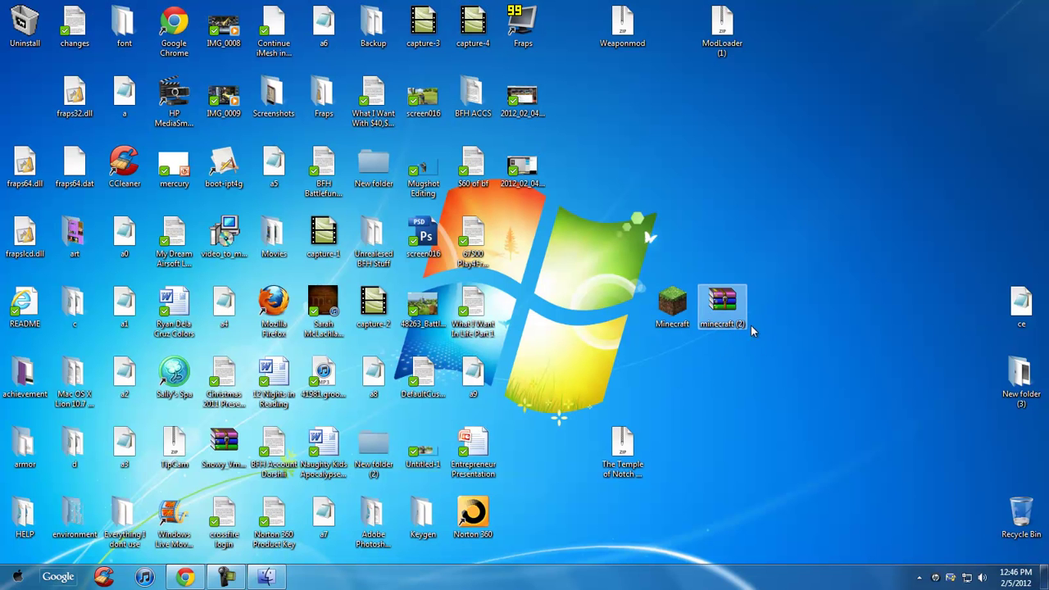
# Step: Drag the desktop's minecraft (2) archive into the .minecraft bin folder
pyautogui.click(267, 577)
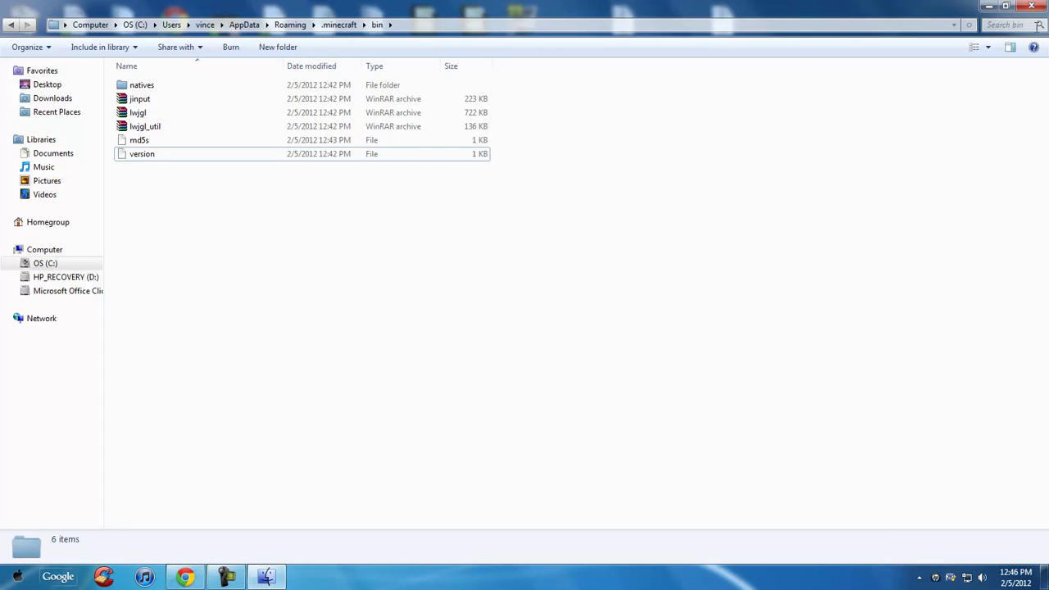
pyautogui.click(1006, 5)
pyautogui.moveTo(722, 307); pyautogui.dragTo(289, 203)
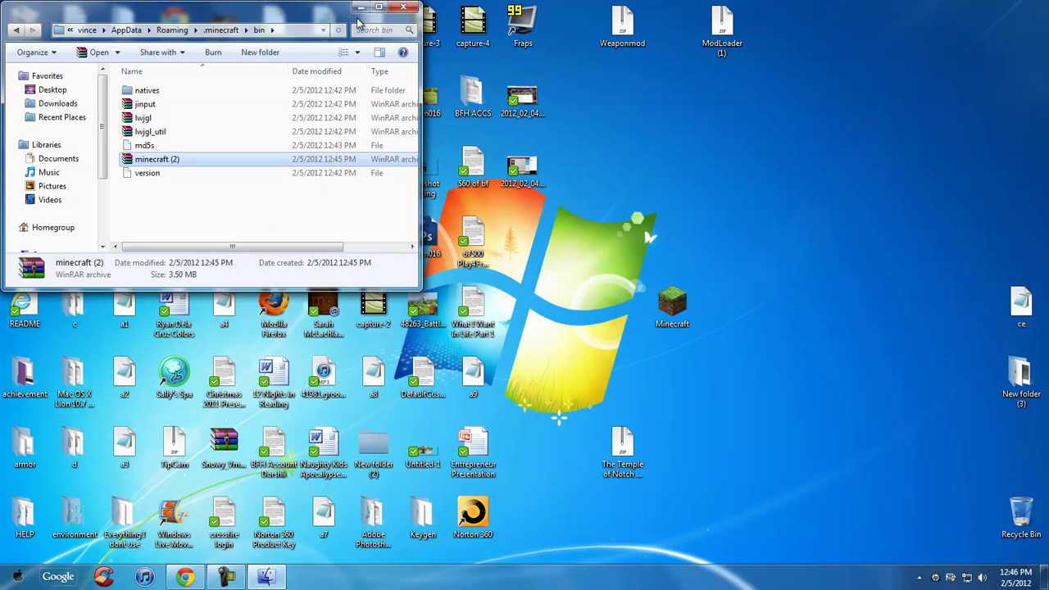
pyautogui.click(379, 7)
# Step: Rename minecraft (2) to minecraft by removing the ' (2)' suffix
pyautogui.rightClick(347, 155)
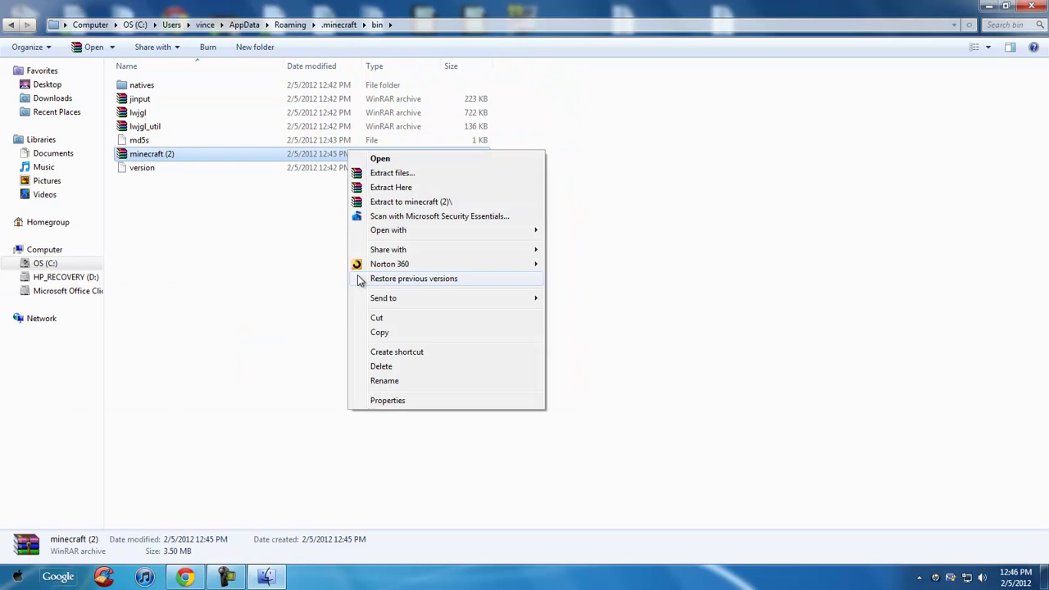
pyautogui.click(406, 382)
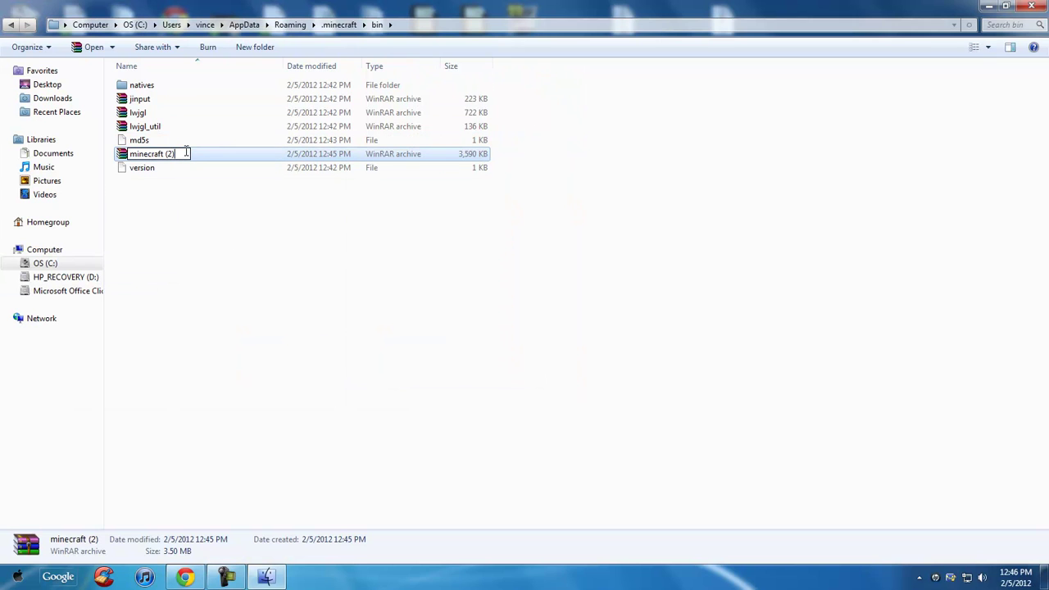
pyautogui.press('BackSpace')
pyautogui.press('BackSpace')
pyautogui.press('BackSpace')
pyautogui.click(219, 347)
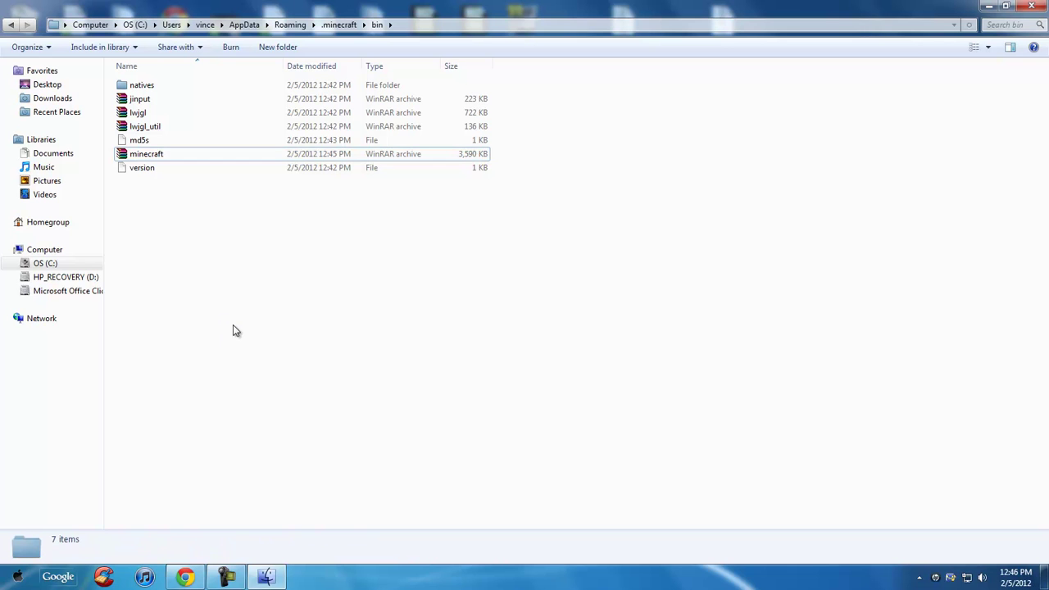
# Step: Open minecraft.jar in WinRAR and delete its META-INF folder
pyautogui.click(255, 159)
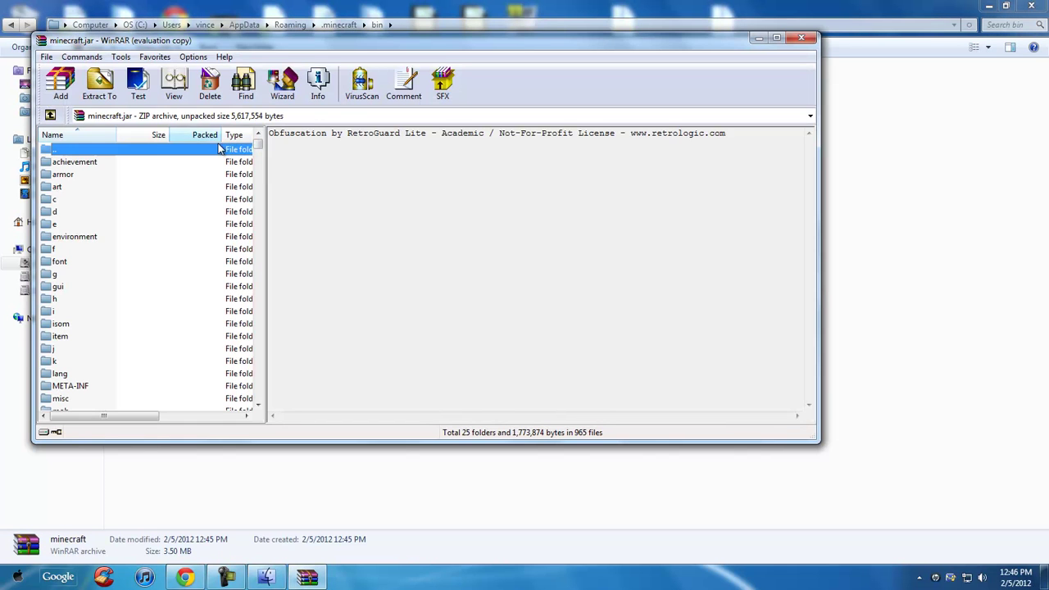
pyautogui.click(111, 390)
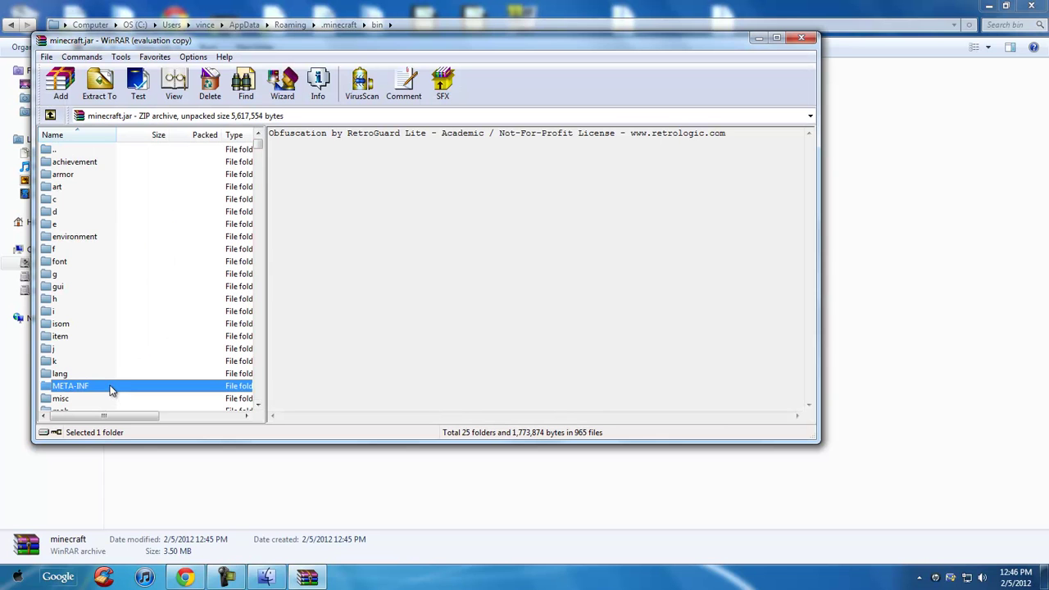
pyautogui.click(216, 95)
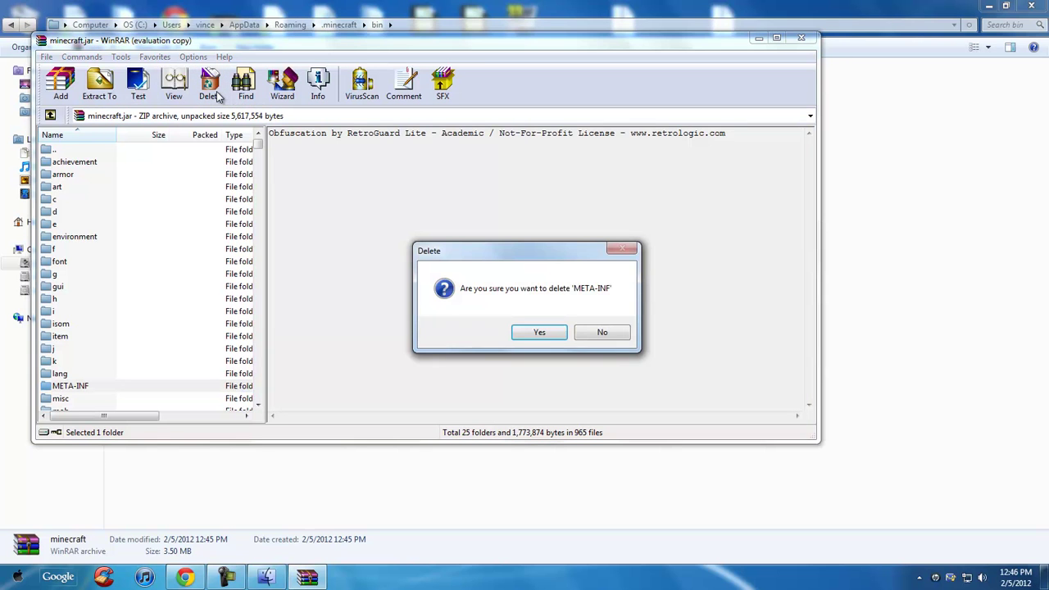
pyautogui.click(541, 331)
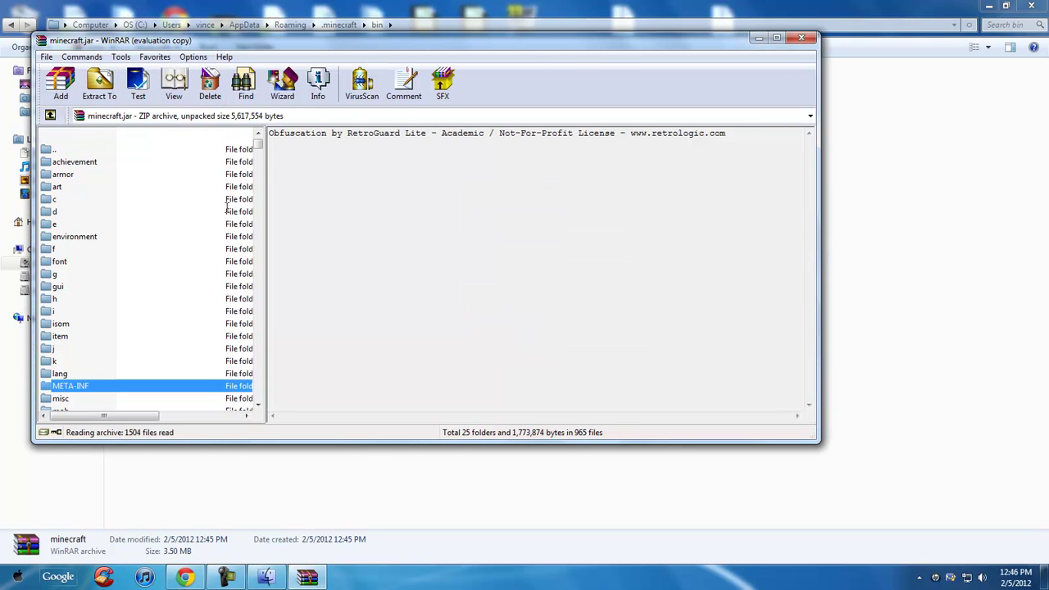
# Step: Close the bin folder window and the minecraft.jar WinRAR window
pyautogui.click(760, 41)
pyautogui.click(266, 577)
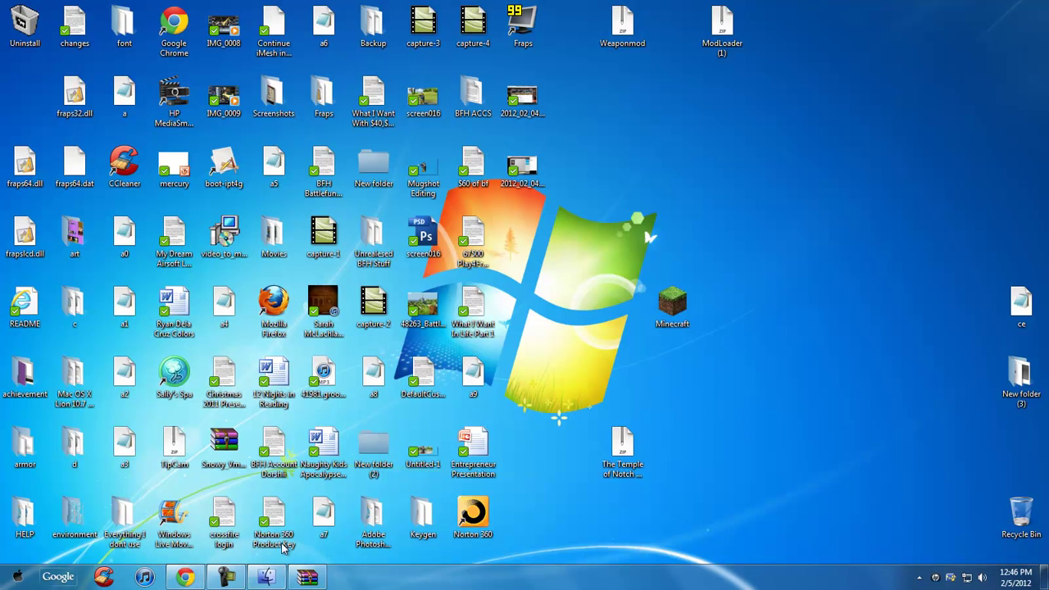
pyautogui.click(267, 578)
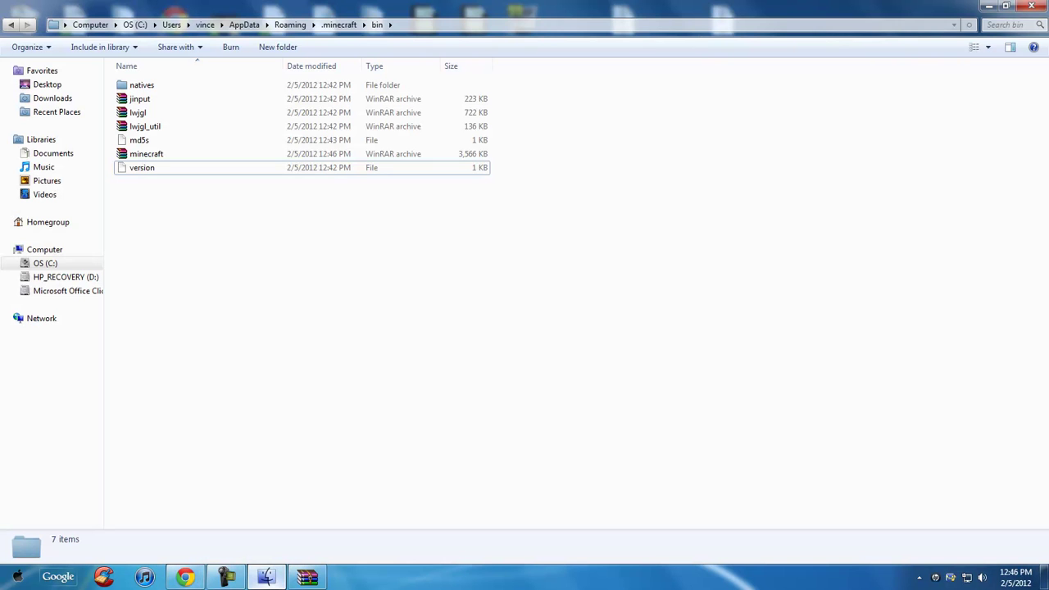
pyautogui.click(1040, 5)
pyautogui.hotkey('alt', 'Tab')
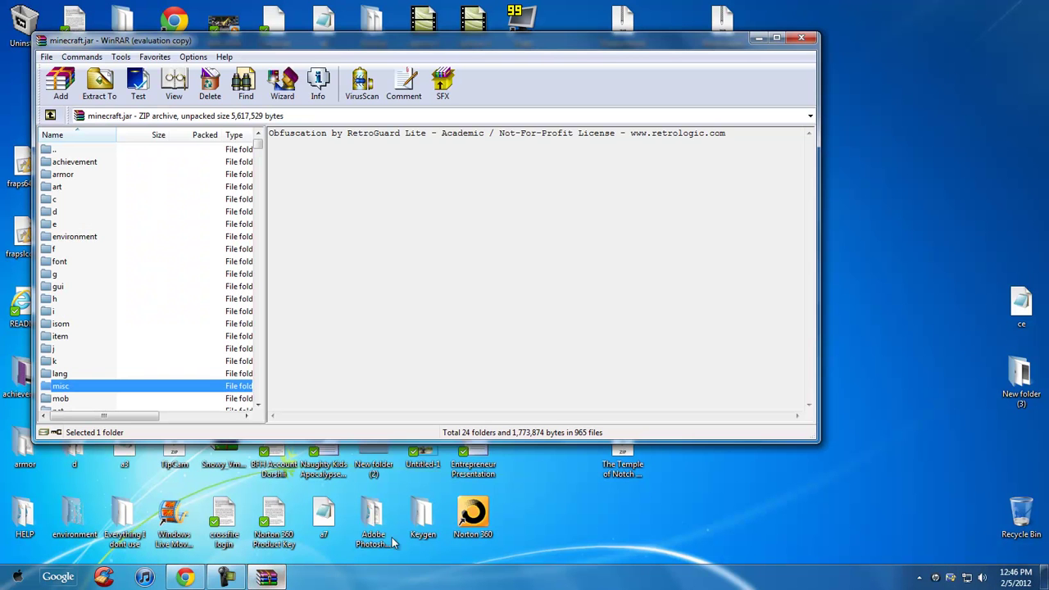
pyautogui.click(803, 40)
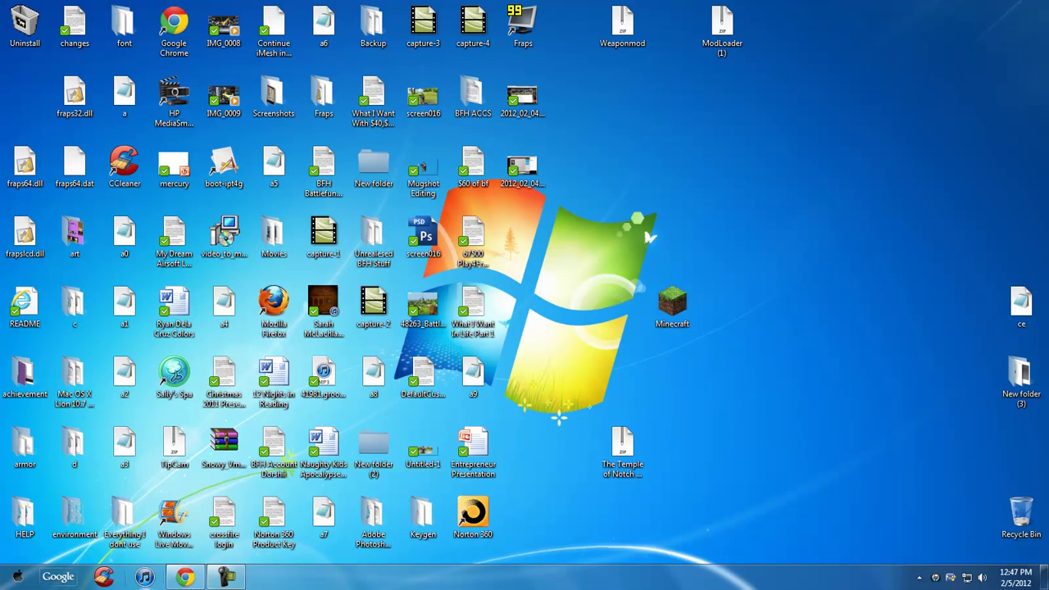
# Step: Restore Camtasia Recorder's capture panel from the taskbar and end the recording
pyautogui.click(229, 577)
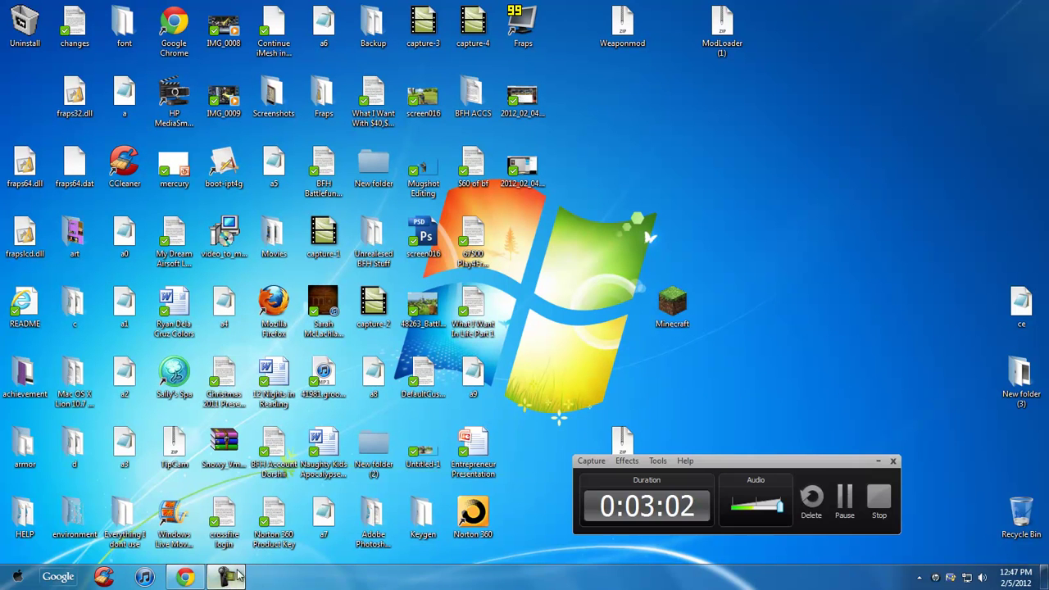
pyautogui.click(877, 462)
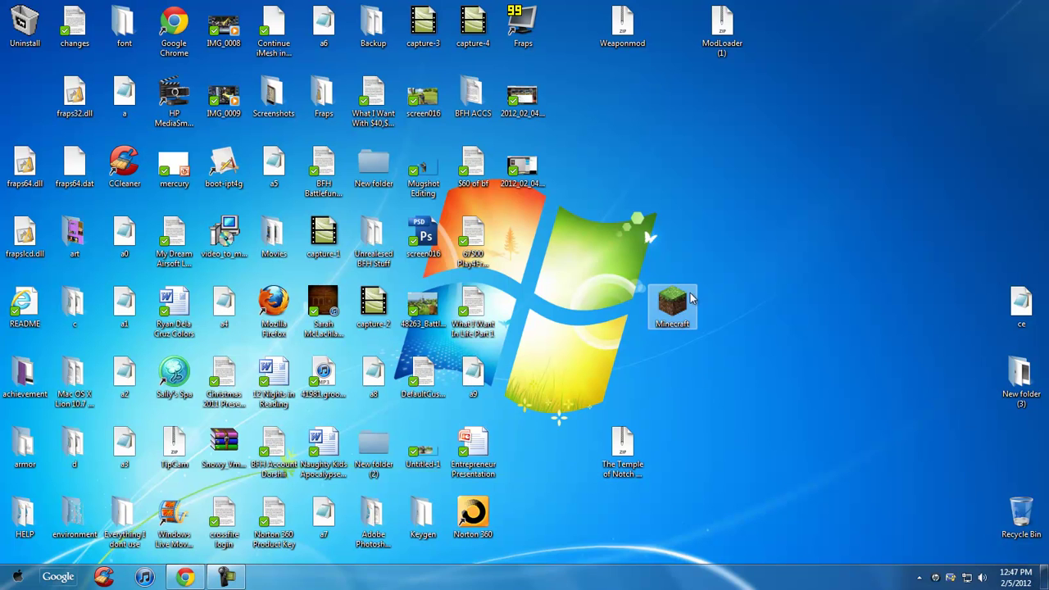
pyautogui.click(226, 577)
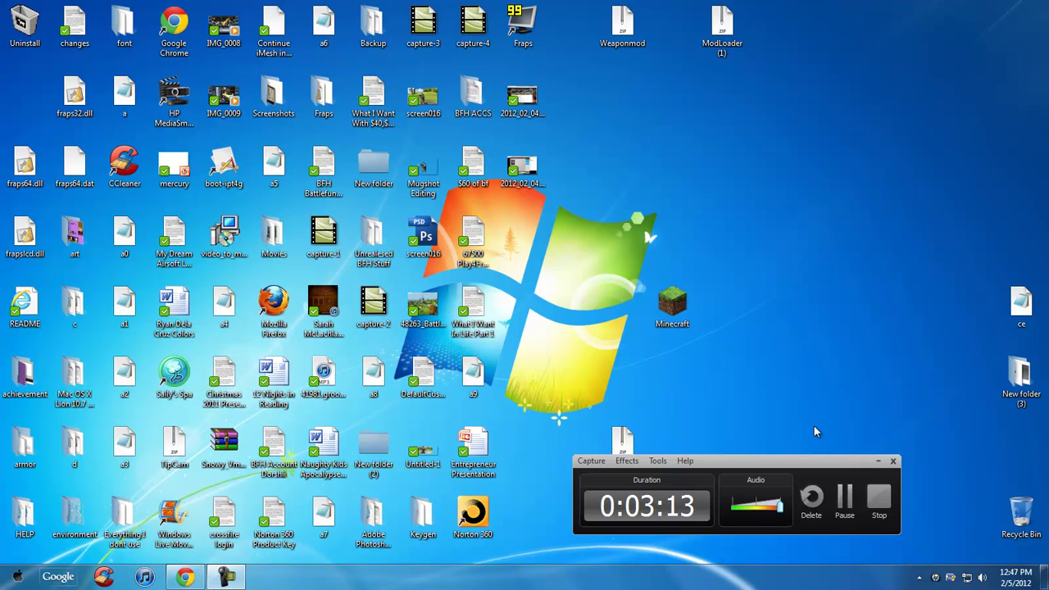
pyautogui.click(880, 494)
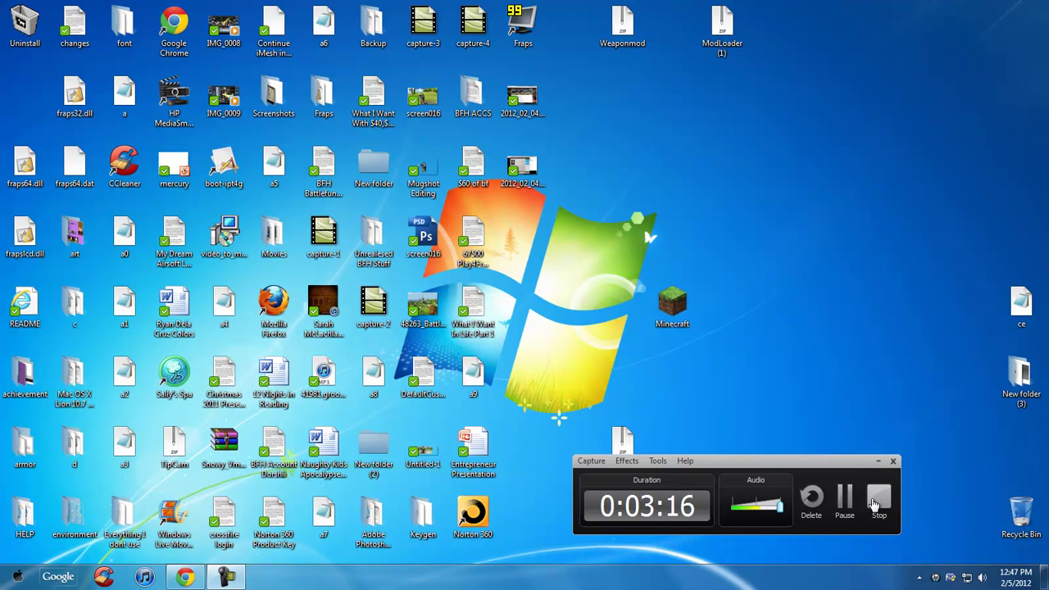